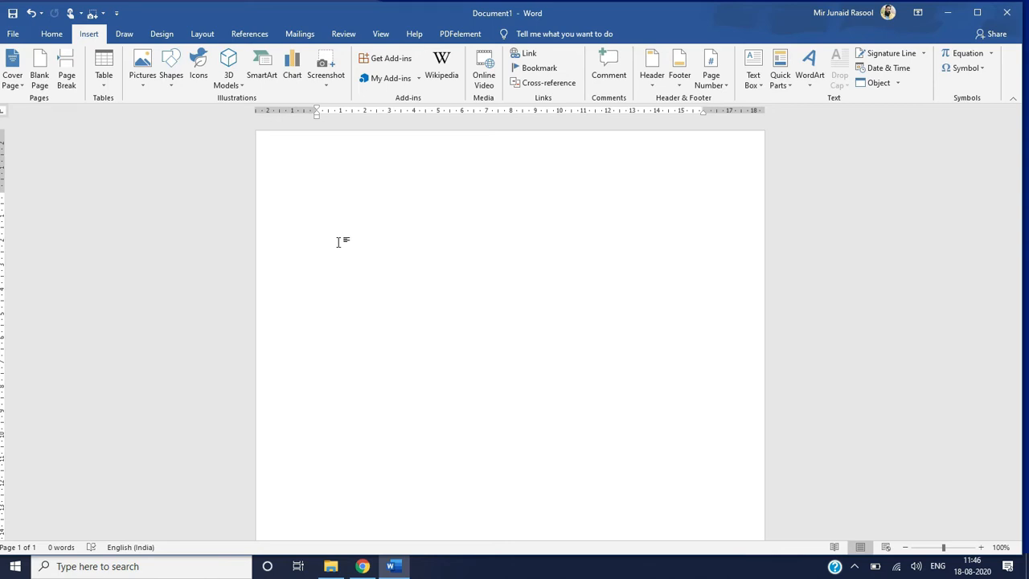
- Insert the built-in Austin cover page into the blank document
click(13, 80)
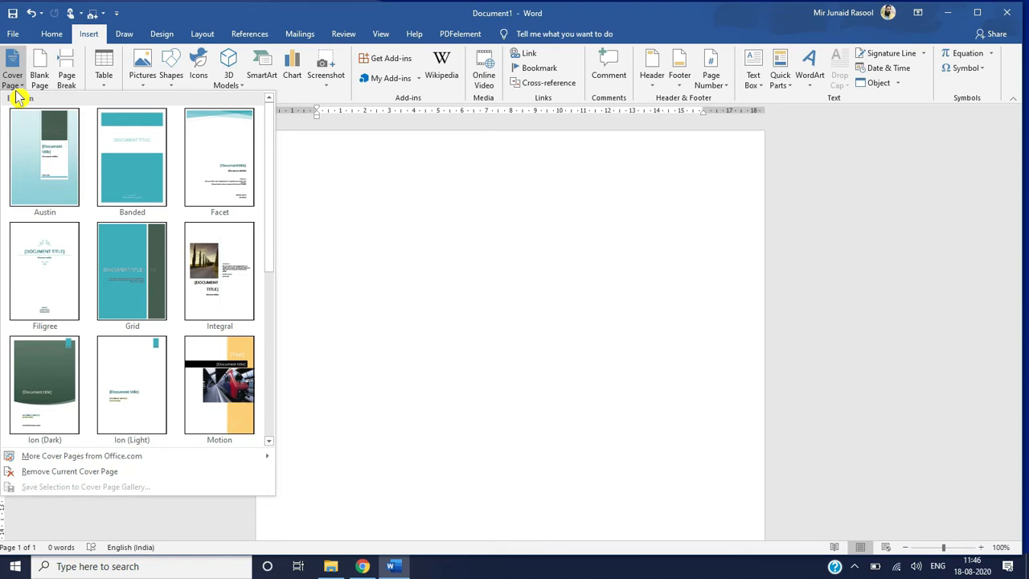
click(72, 166)
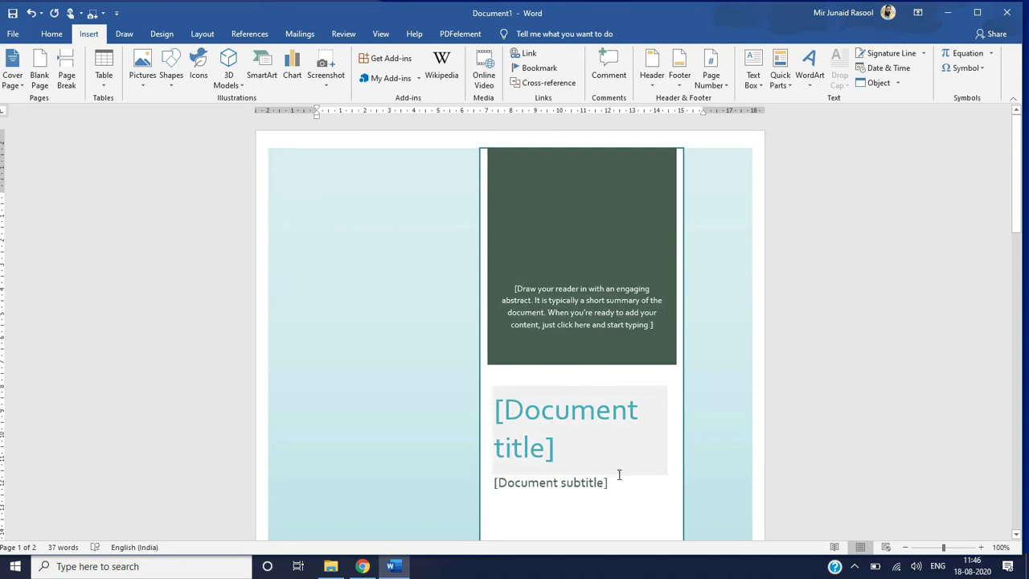
drag(1020, 218, 1018, 161)
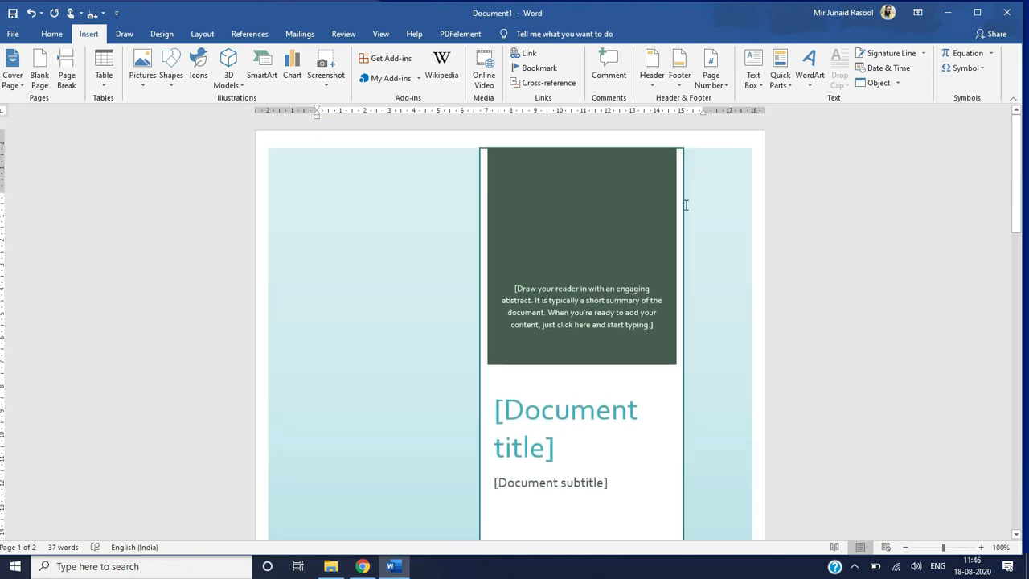
- Undo the cover page insertion to return to the empty document
click(12, 73)
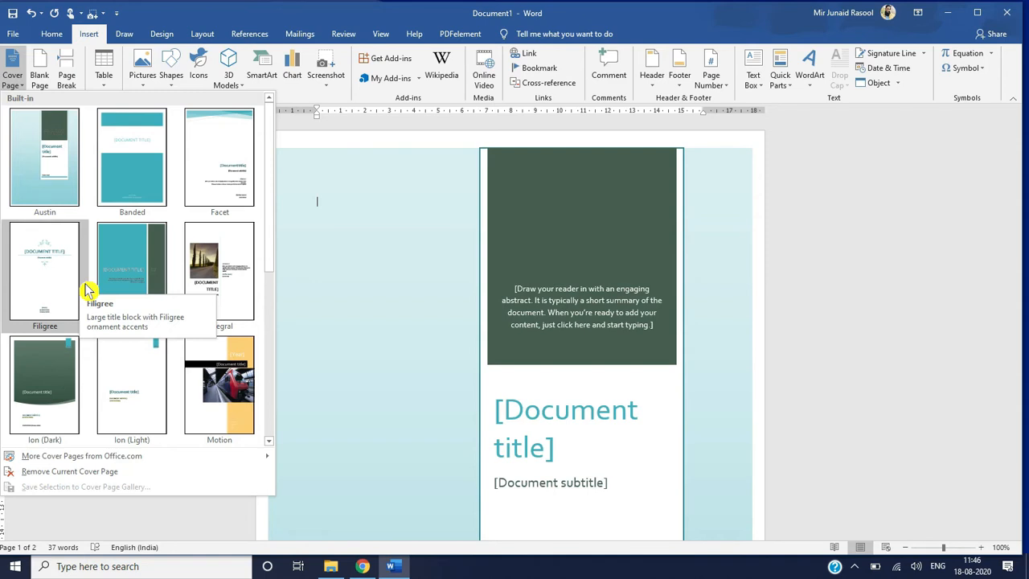
click(341, 305)
key(ctrl+z)
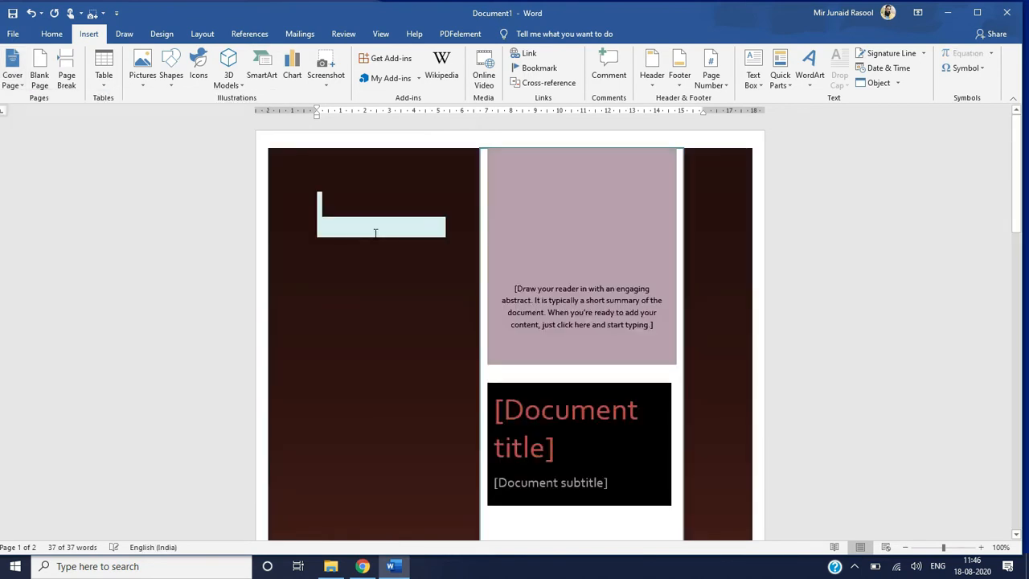
key(ctrl+z)
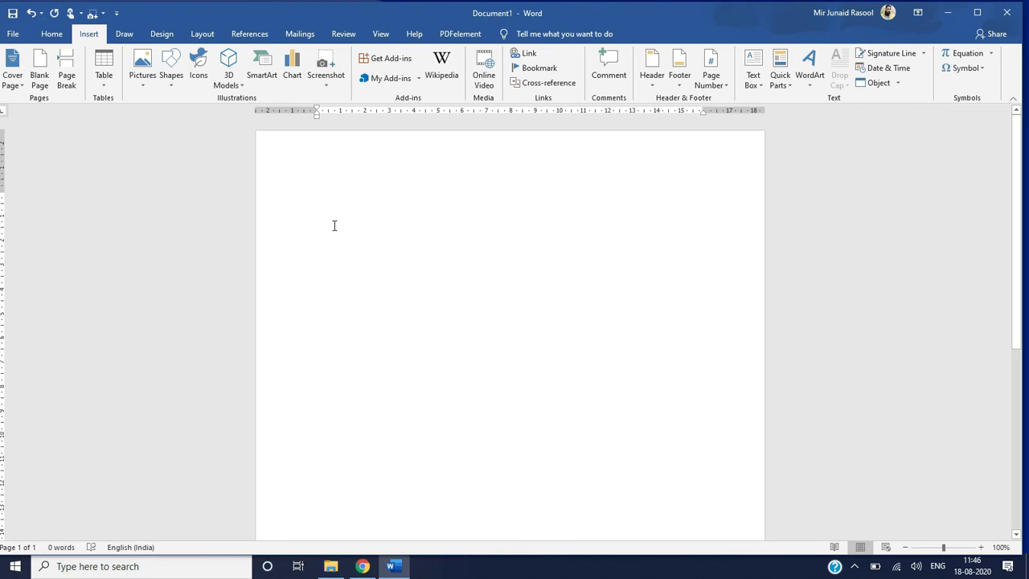
- Generate placeholder paragraphs at the start of the document with =lorem()
text(=lorem)
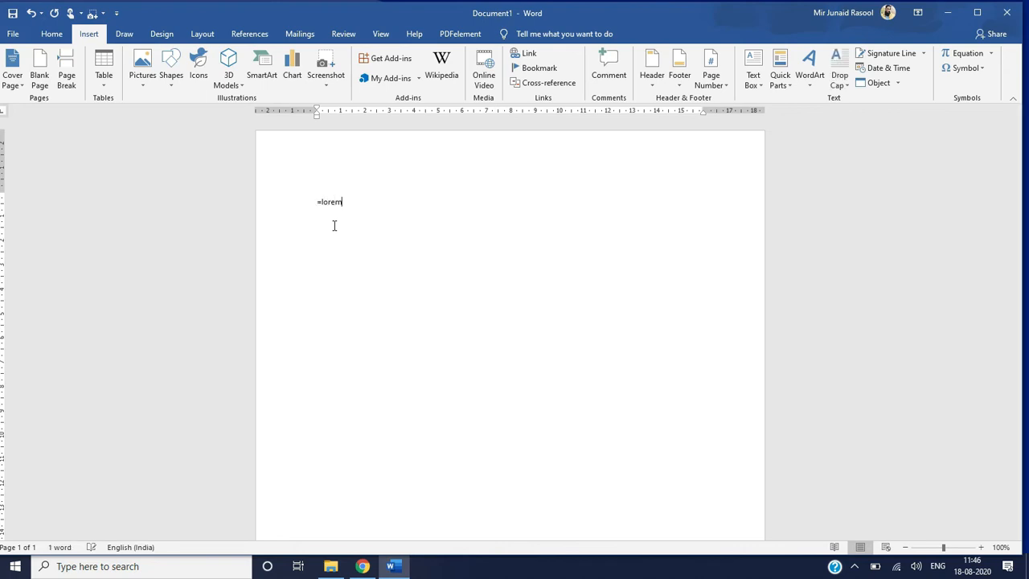
text(())
key(Return)
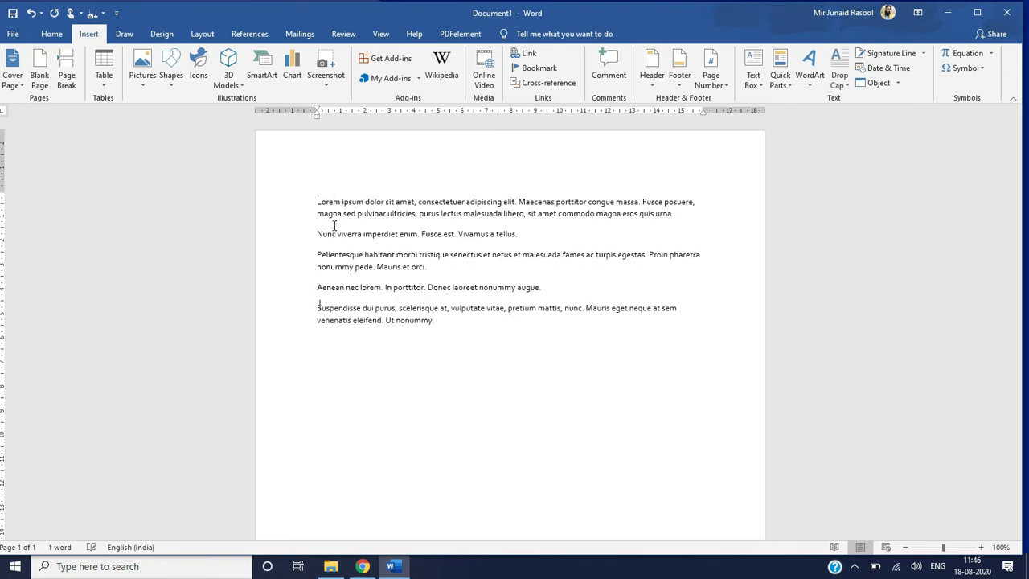
- Insert a blank page after the last placeholder paragraph
click(40, 74)
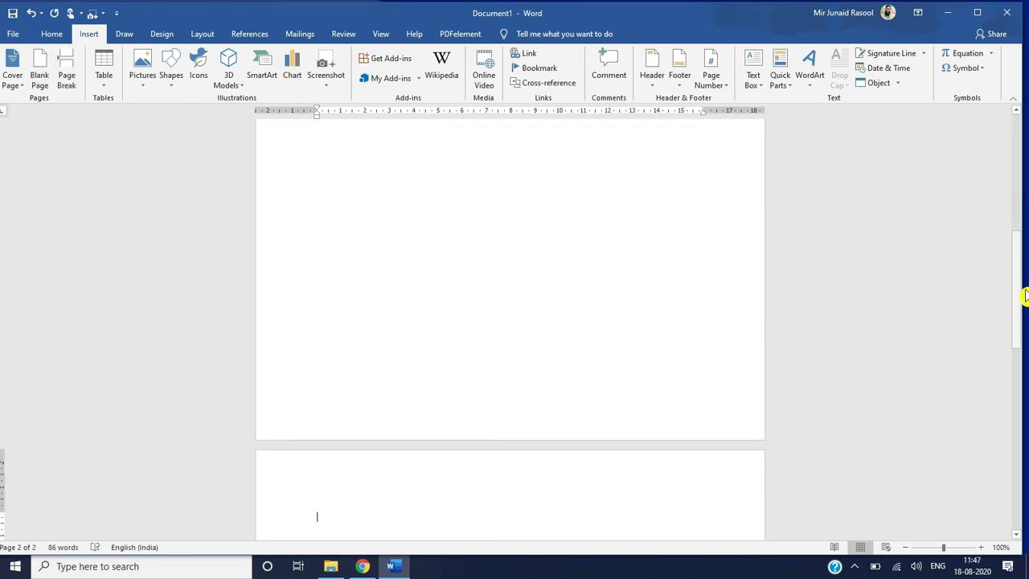
drag(1020, 291, 1018, 142)
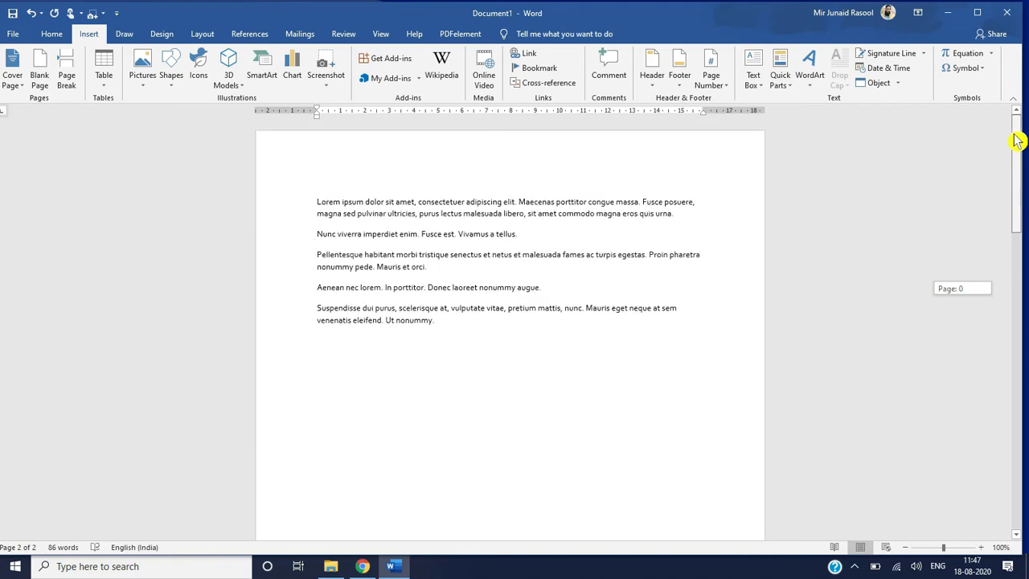
- Enter a few trial characters on the line below the last paragraph and erase them
click(444, 367)
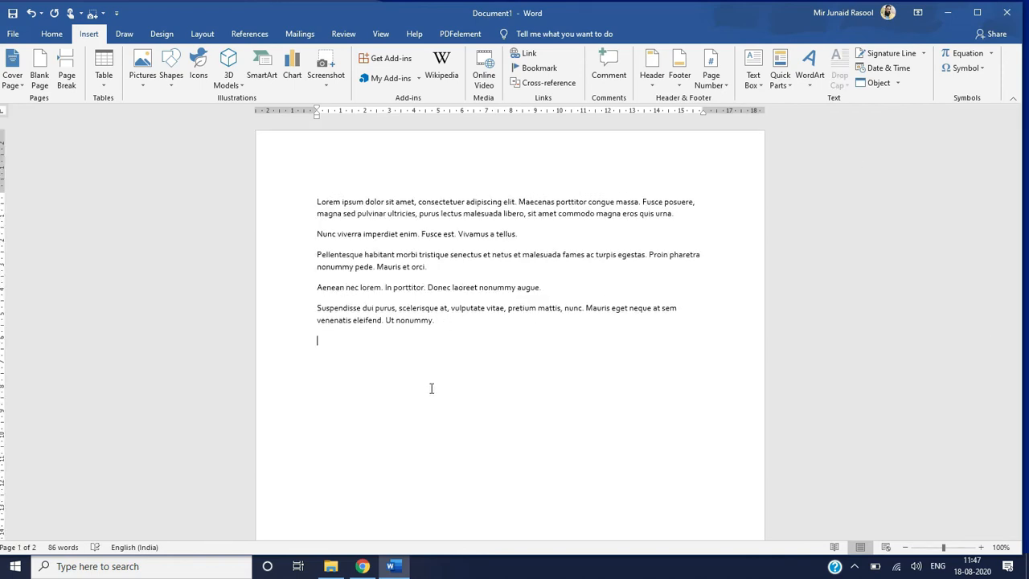
mouse_move(1019, 159)
mouse_down()
mouse_move(1008, 271)
mouse_move(1010, 161)
mouse_up()
click(319, 328)
text(jjkk)
key(BackSpace)
key(BackSpace)
key(BackSpace)
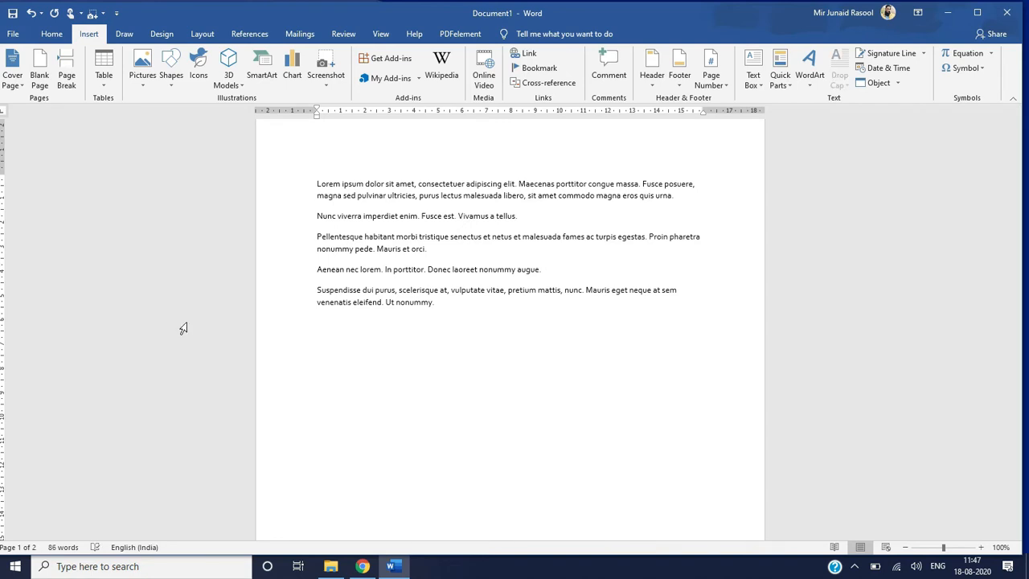
- Insert a page break below the last placeholder paragraph on the first page
click(68, 81)
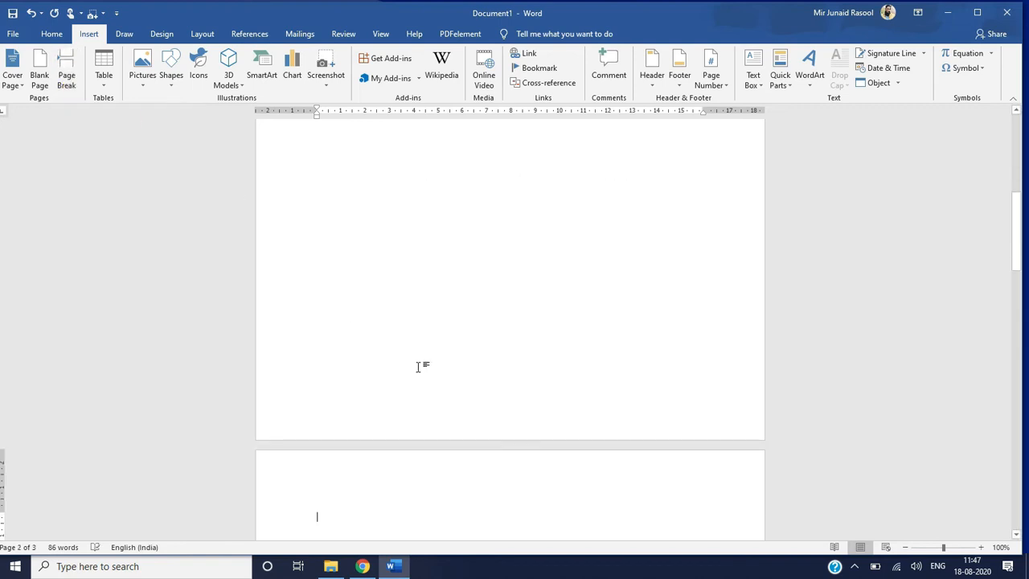
drag(1020, 239, 1023, 154)
- Enter trial characters under the last paragraph, erasing them along with the empty line
click(321, 351)
text(hf)
key(BackSpace)
key(BackSpace)
key(BackSpace)
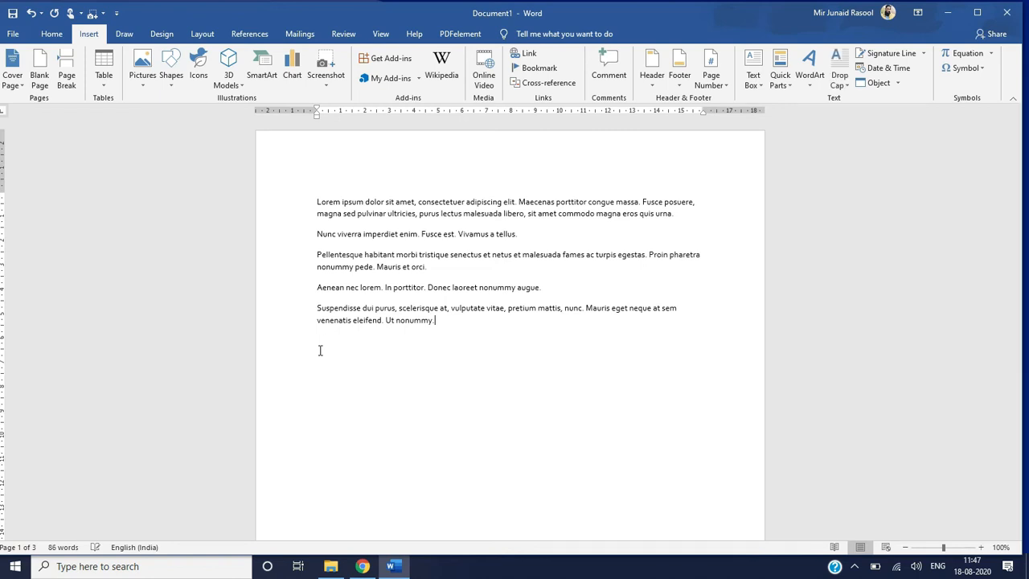
- Insert another blank page after the placeholder text and return to the first page
mouse_move(1020, 180)
mouse_down()
mouse_move(1018, 242)
mouse_move(1017, 187)
mouse_up()
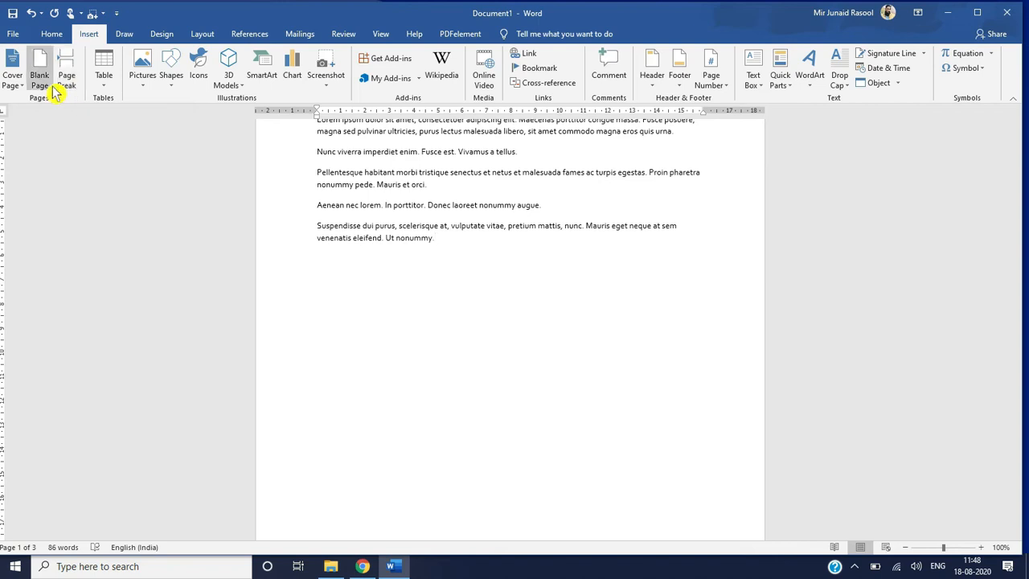
click(53, 88)
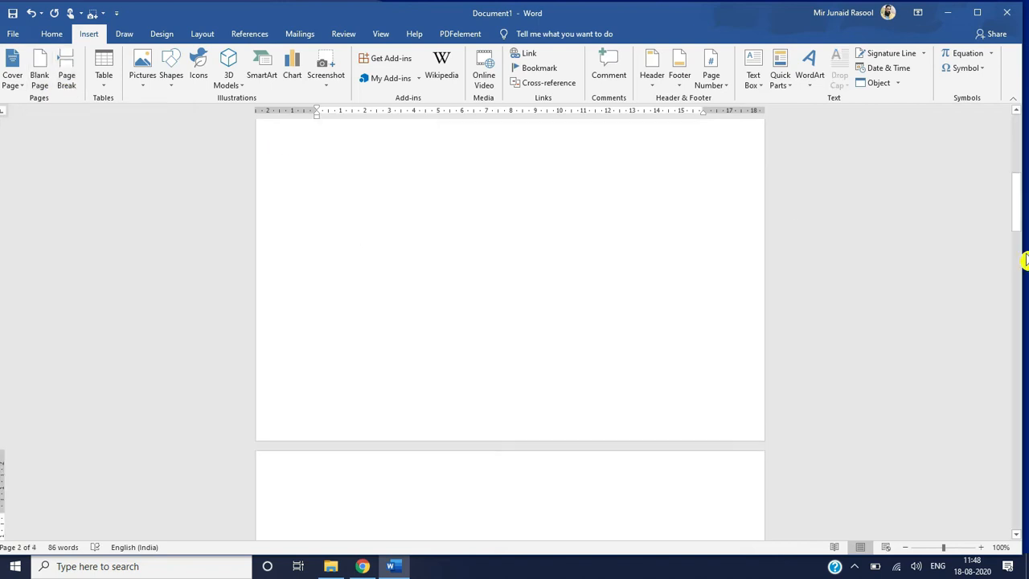
drag(1021, 224, 1024, 128)
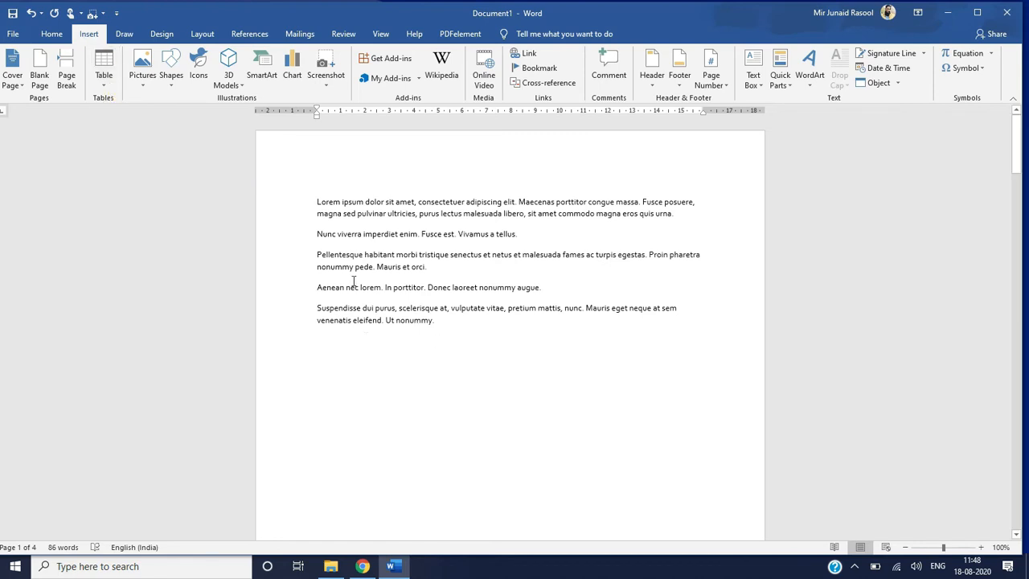
- Delete all the placeholder paragraphs from the first page
drag(418, 320, 317, 190)
key(Delete)
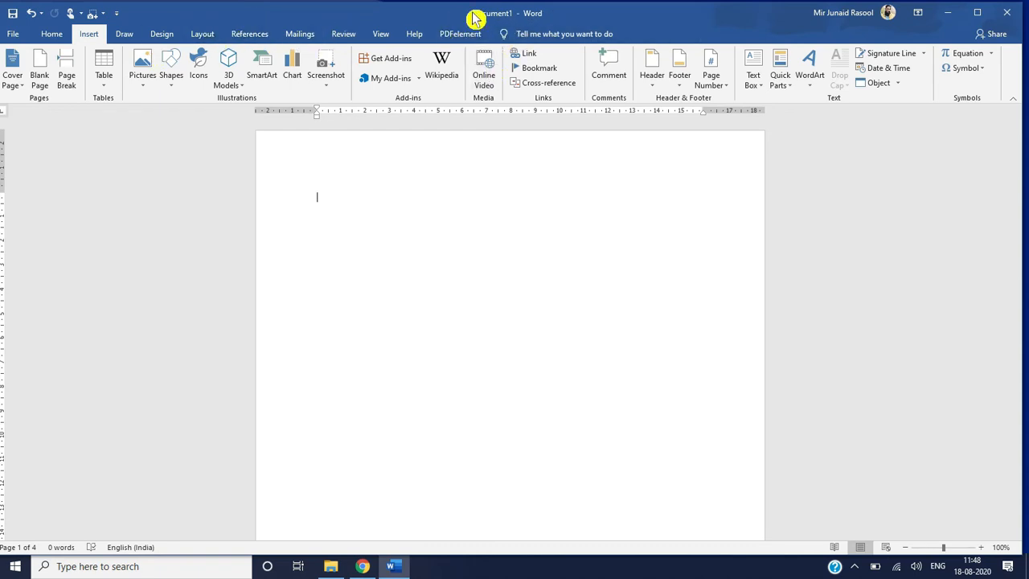
- Insert a table with two columns and two rows on the first page and enlarge it to make the rows much taller
click(104, 77)
click(113, 128)
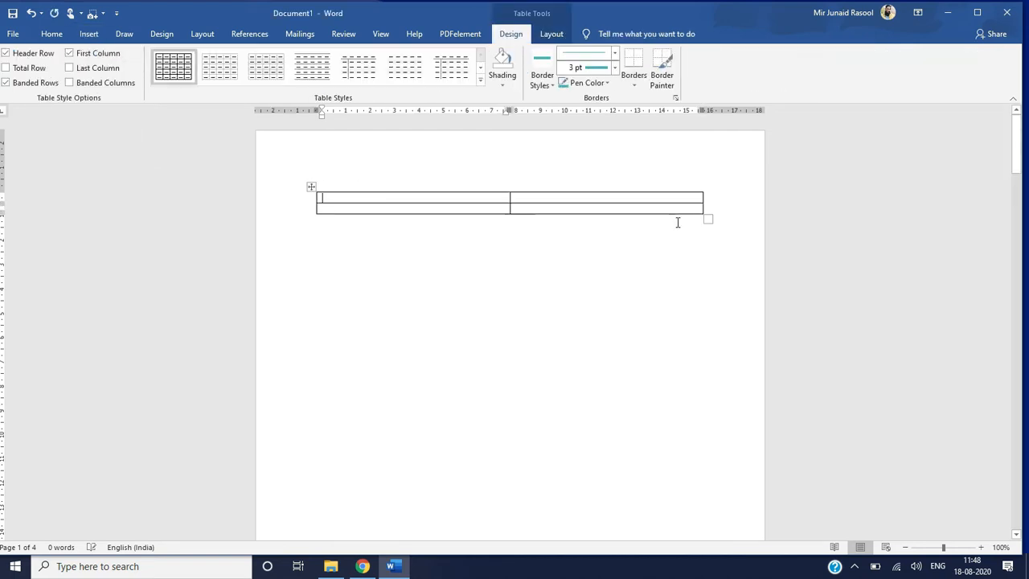
drag(702, 214, 685, 326)
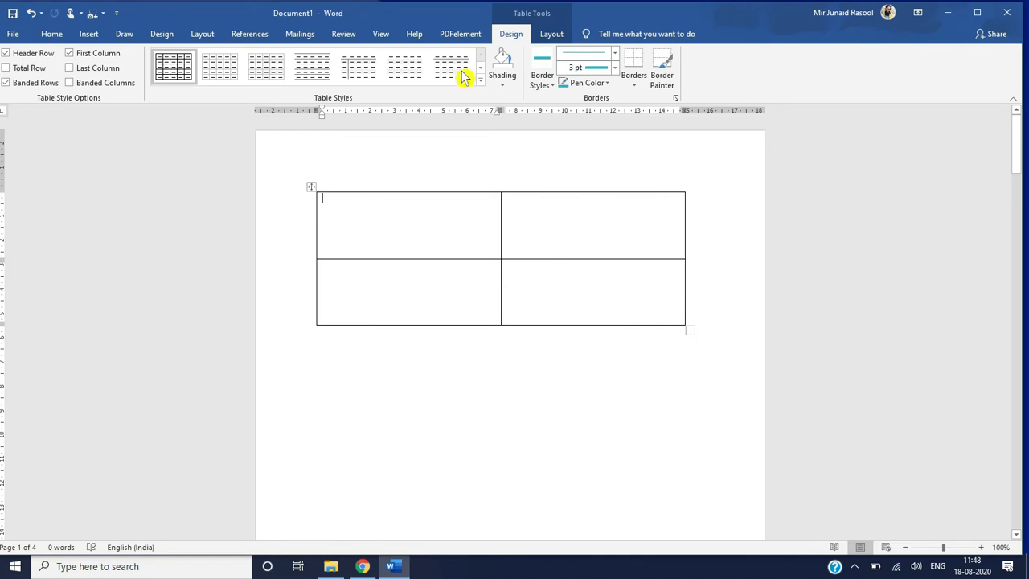
click(551, 37)
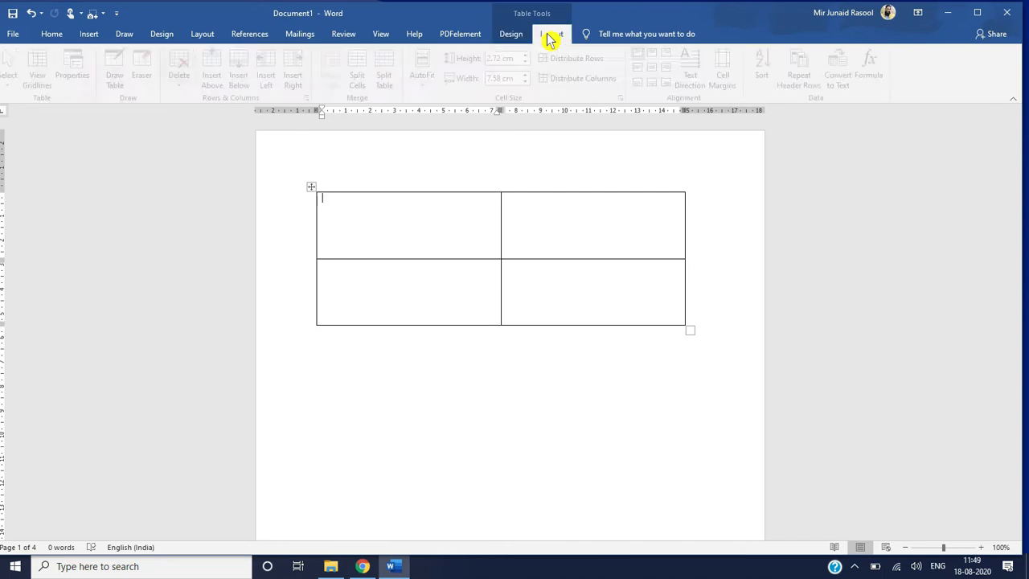
click(521, 40)
click(550, 39)
click(521, 39)
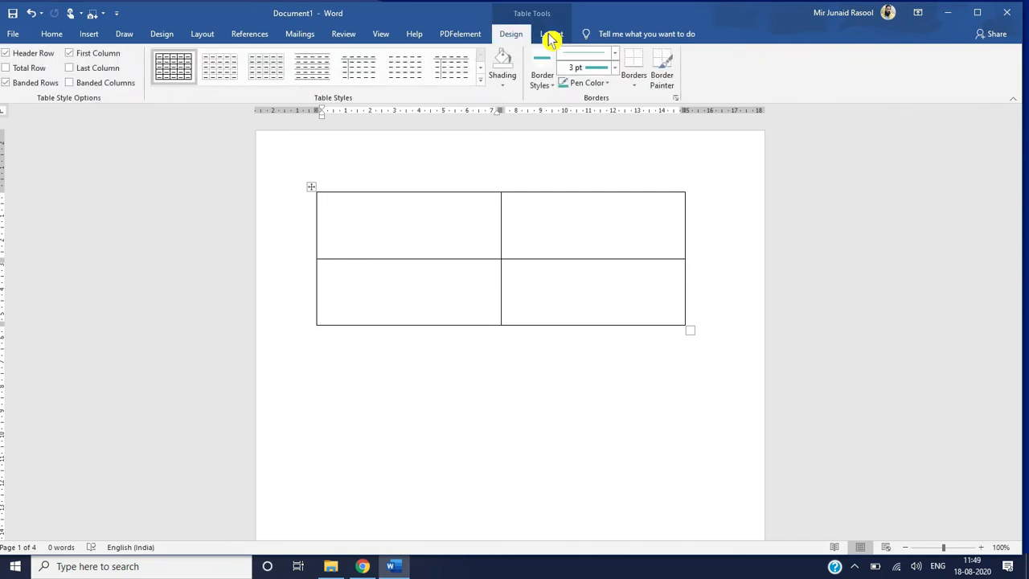
- Apply the black grid table style with a solid header row and gray banding to the whole table
click(309, 188)
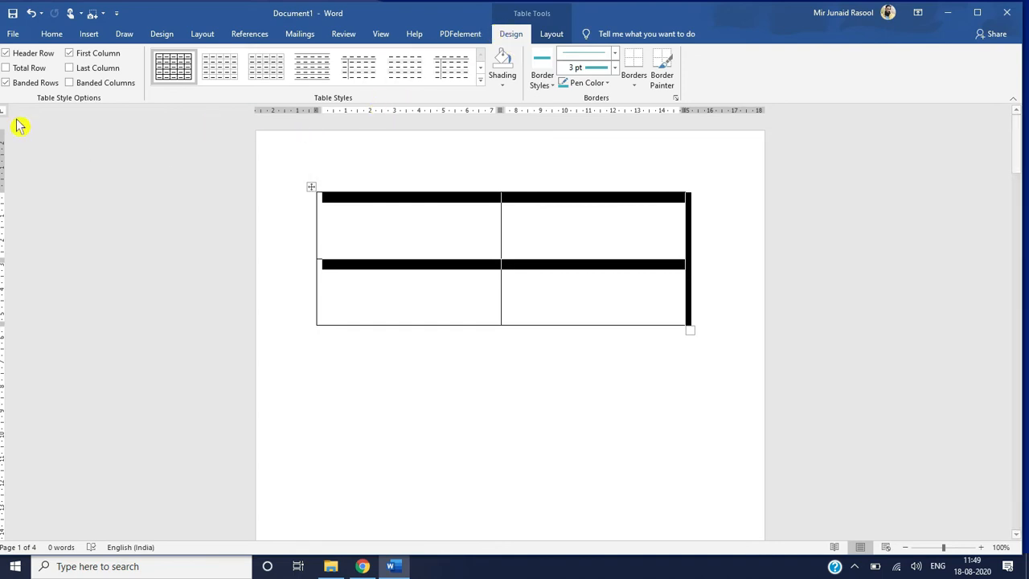
click(72, 68)
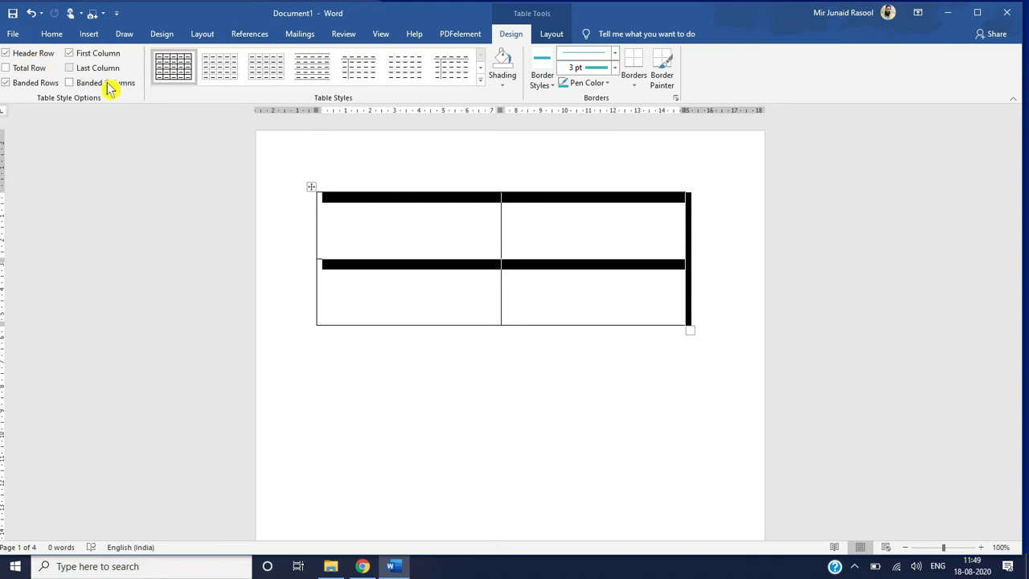
click(480, 82)
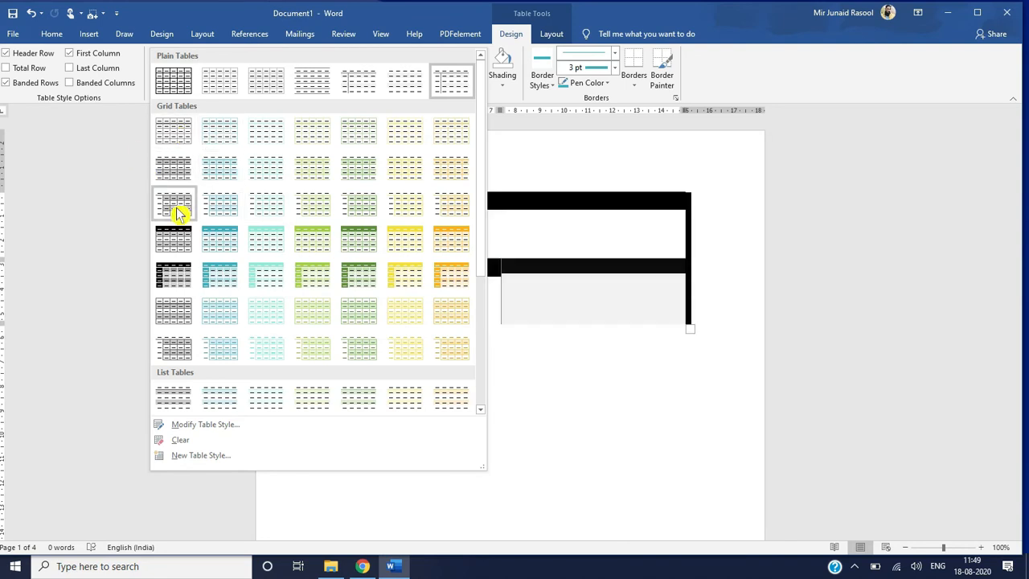
click(176, 241)
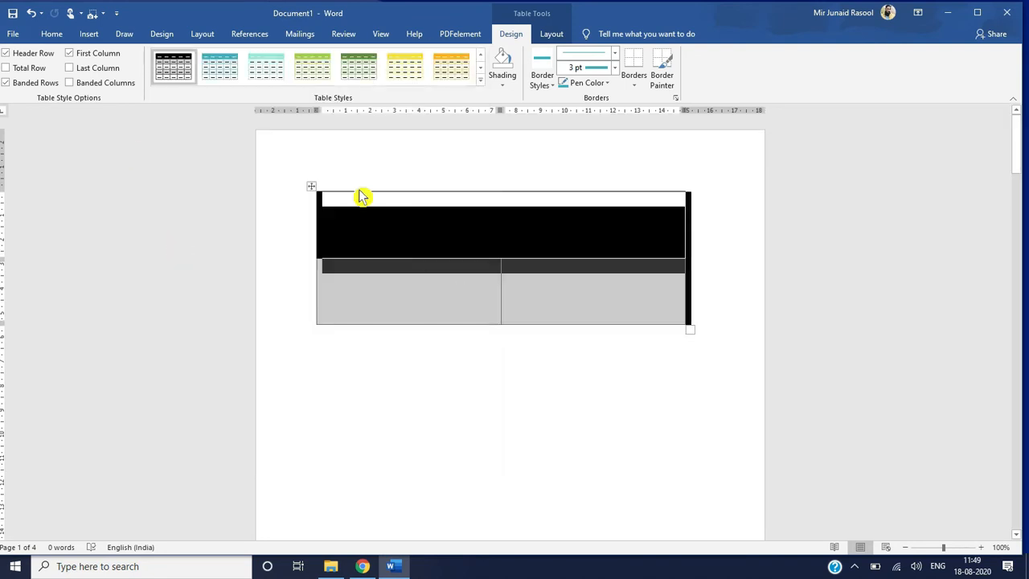
- Shade all cells of the table with a light blue theme color
click(312, 184)
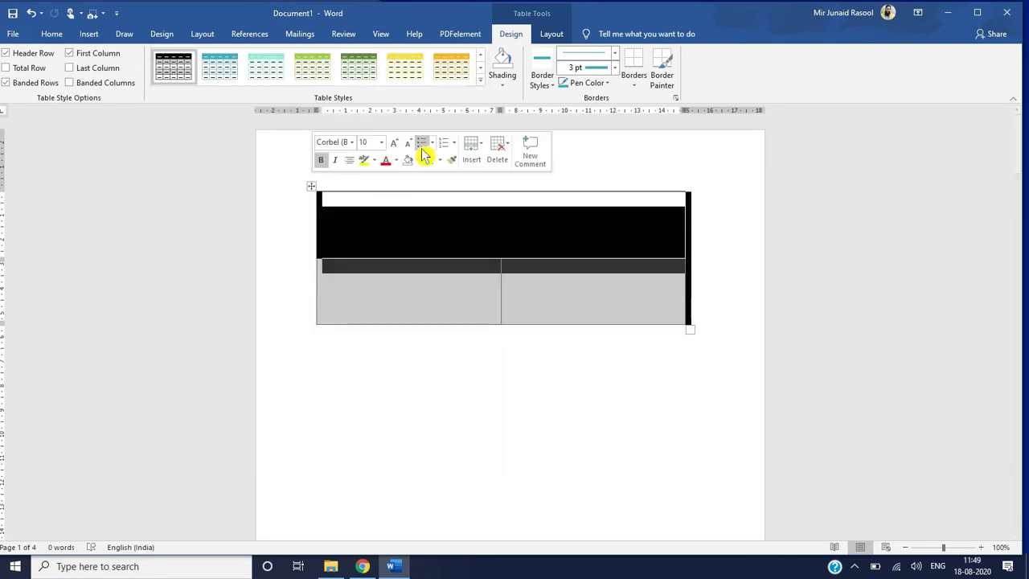
click(502, 87)
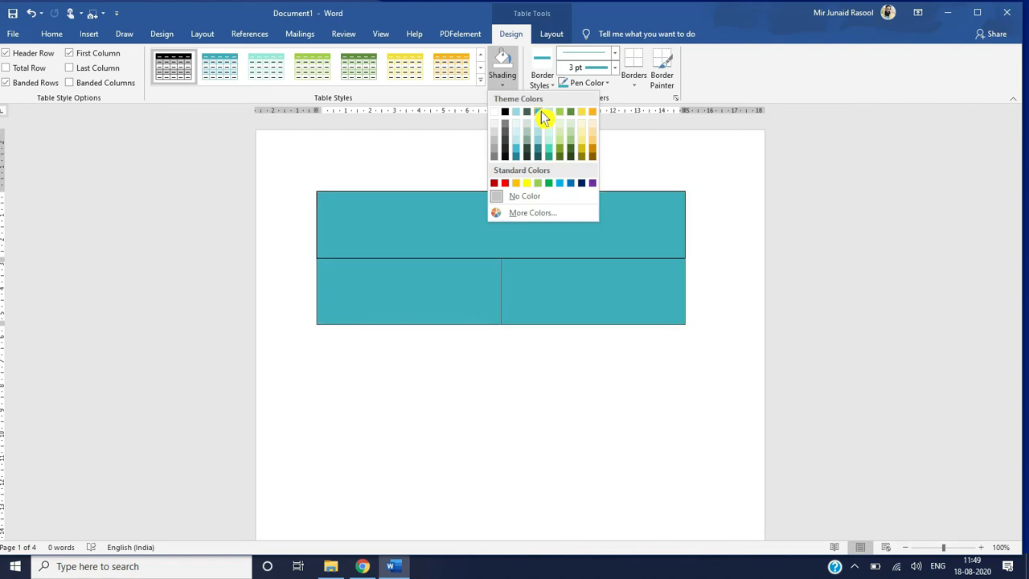
click(519, 128)
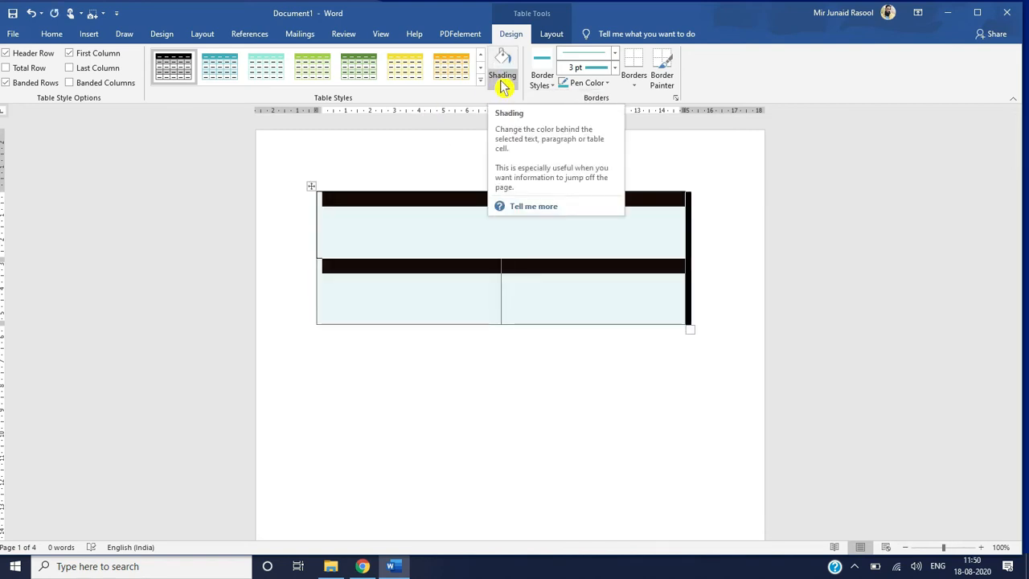
- Choose the black 1 ½ pt theme border style for the table and leave border painting without marking any edge
click(550, 85)
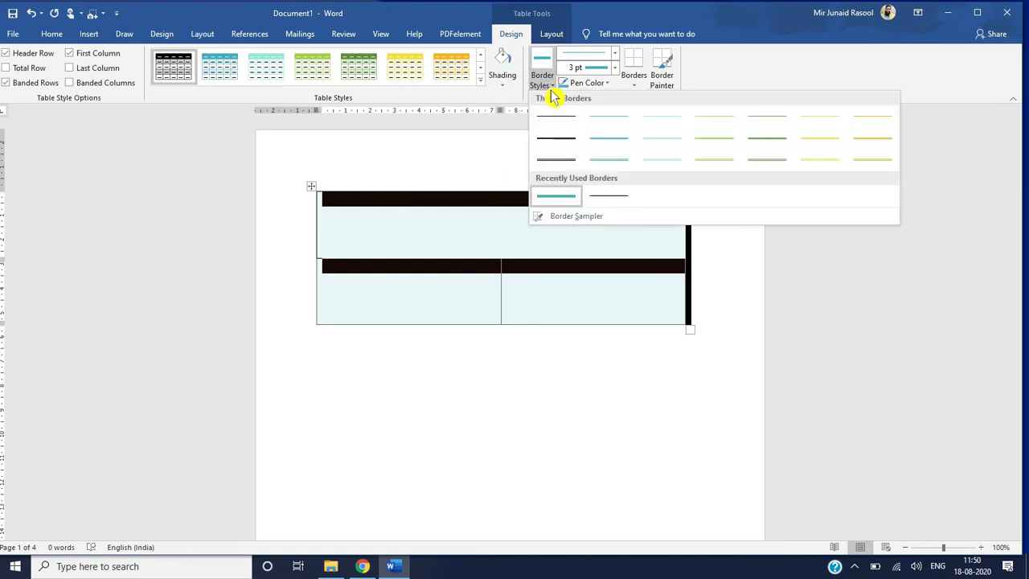
click(552, 154)
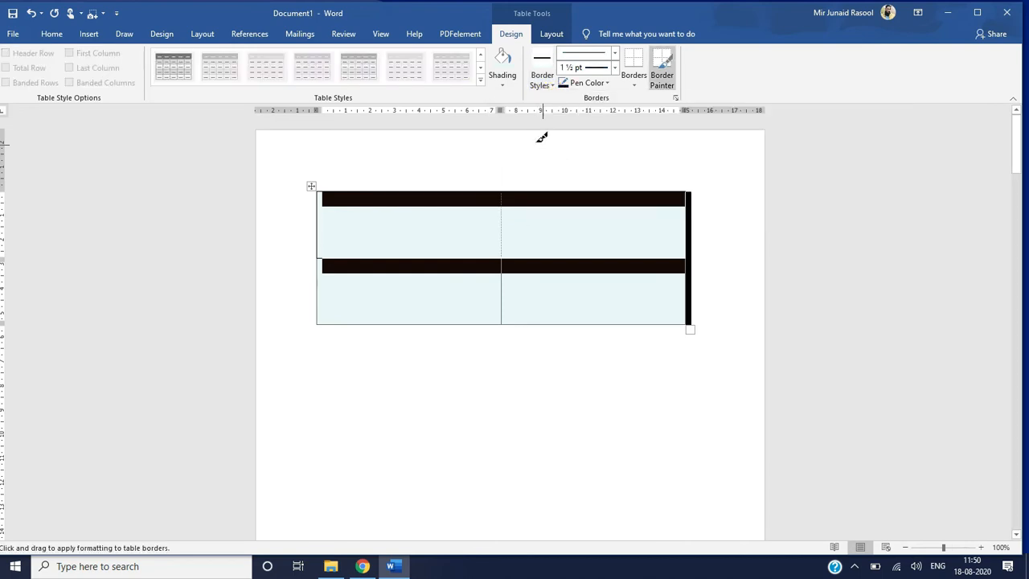
key(Escape)
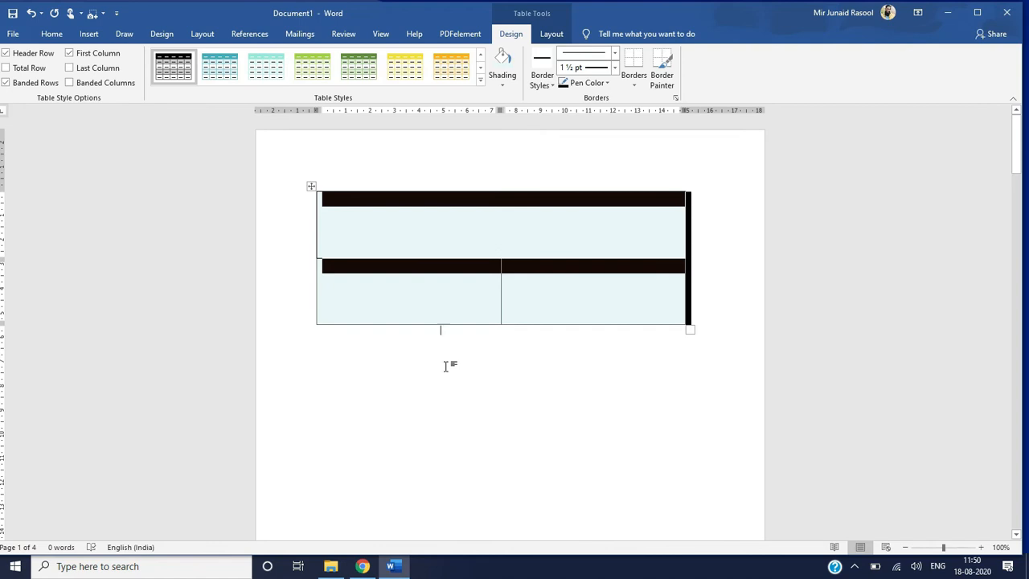
click(446, 367)
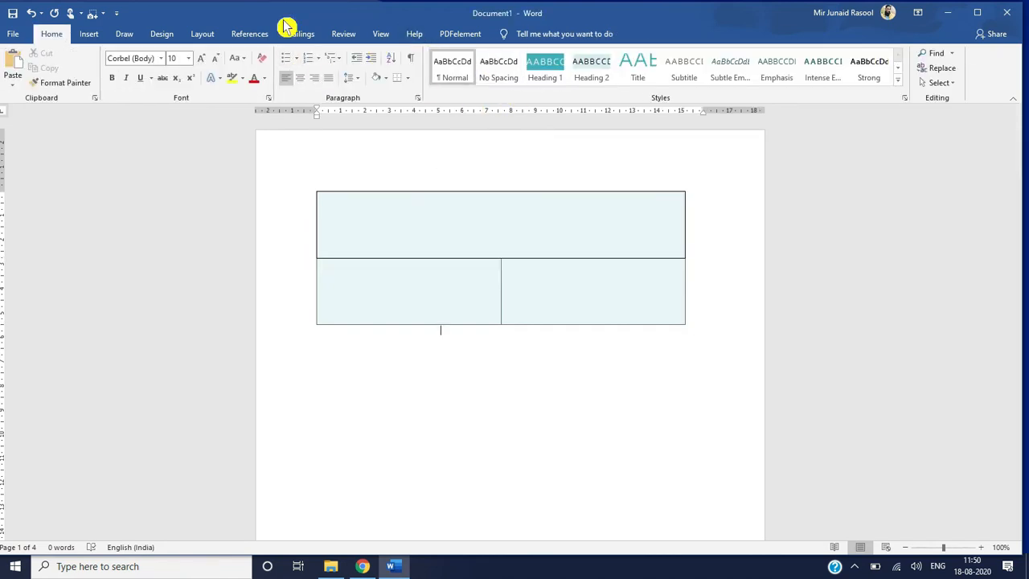
- Apply all borders with the 1 ½ pt line to the first cell of the table
click(333, 213)
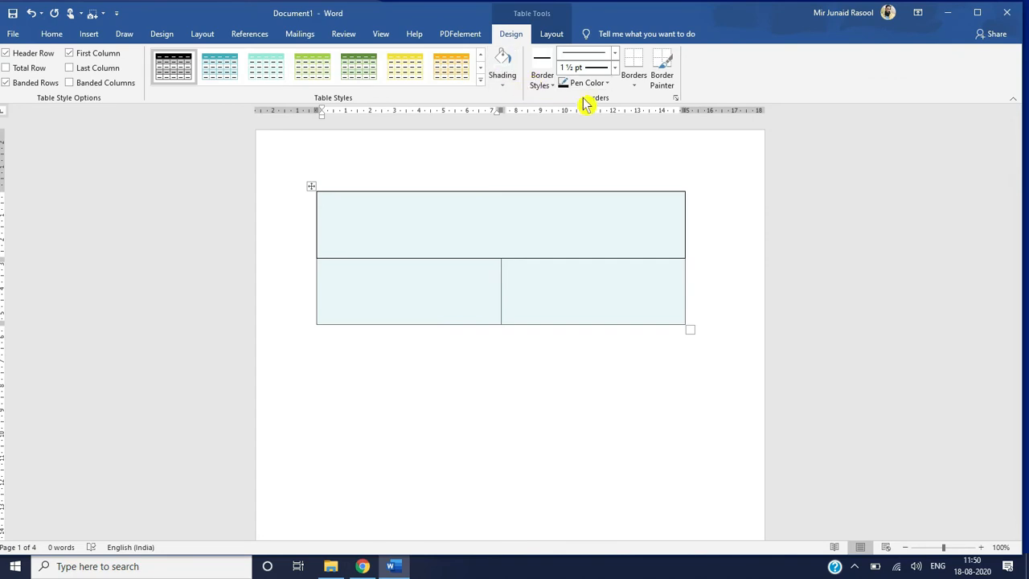
click(641, 89)
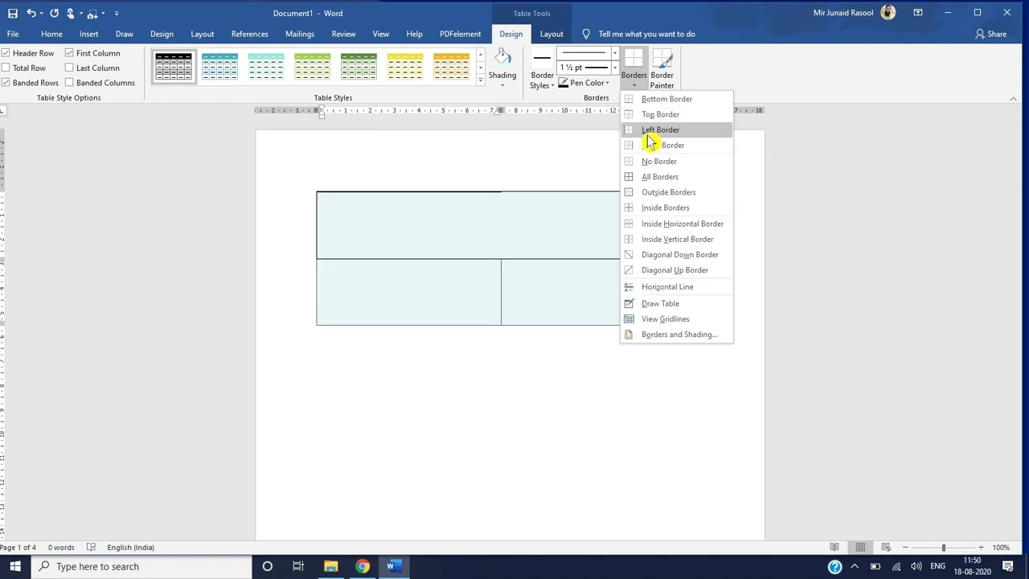
click(648, 177)
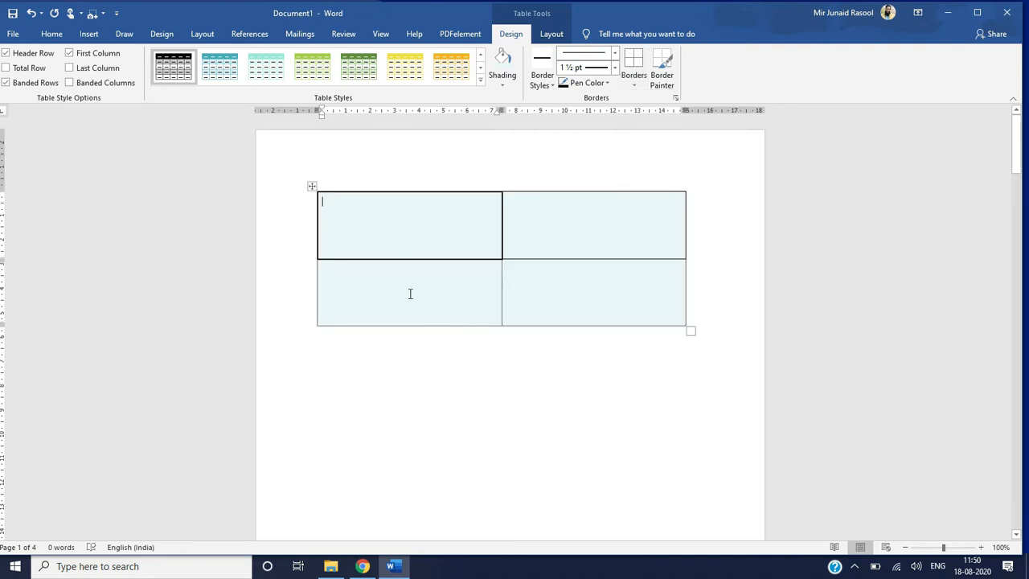
click(425, 351)
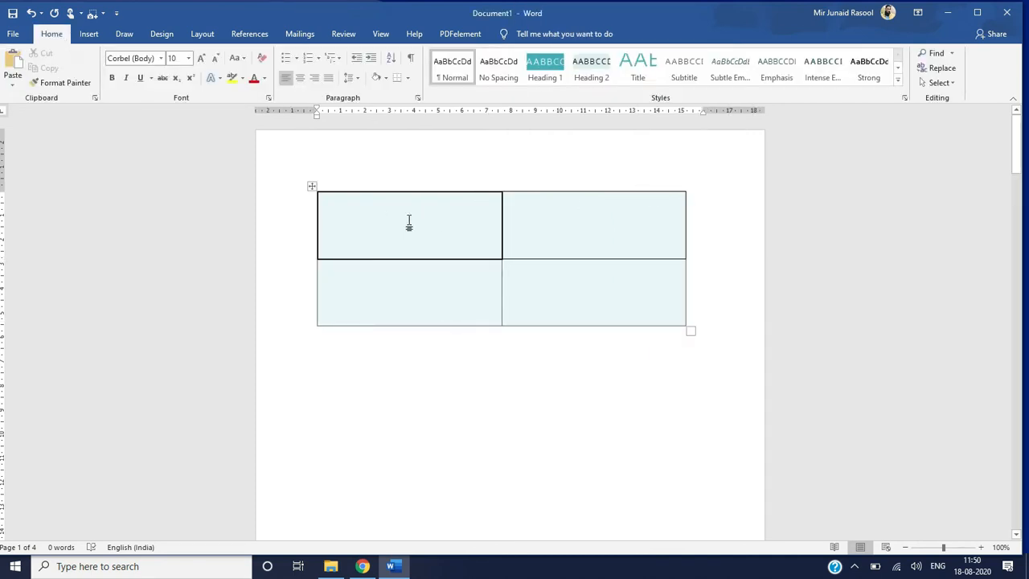
- Select the whole table and apply all borders to it with the 1 ½ pt line
drag(333, 203, 576, 340)
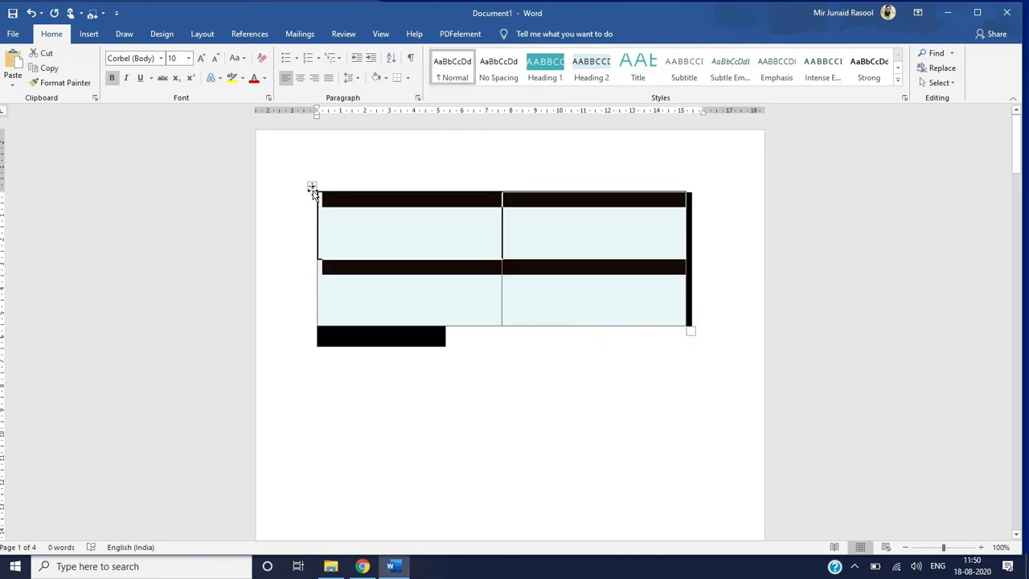
click(312, 190)
click(550, 34)
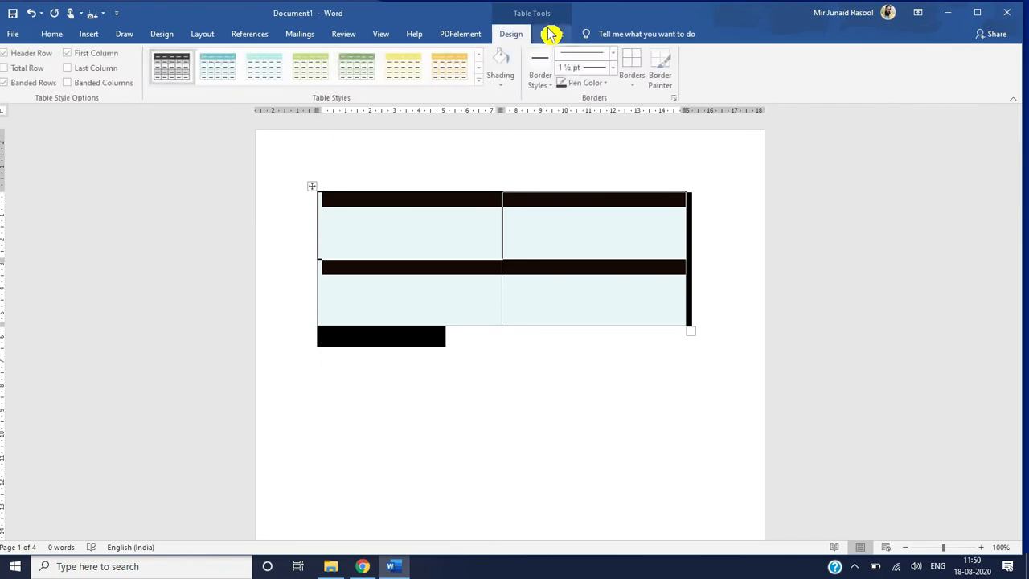
click(643, 86)
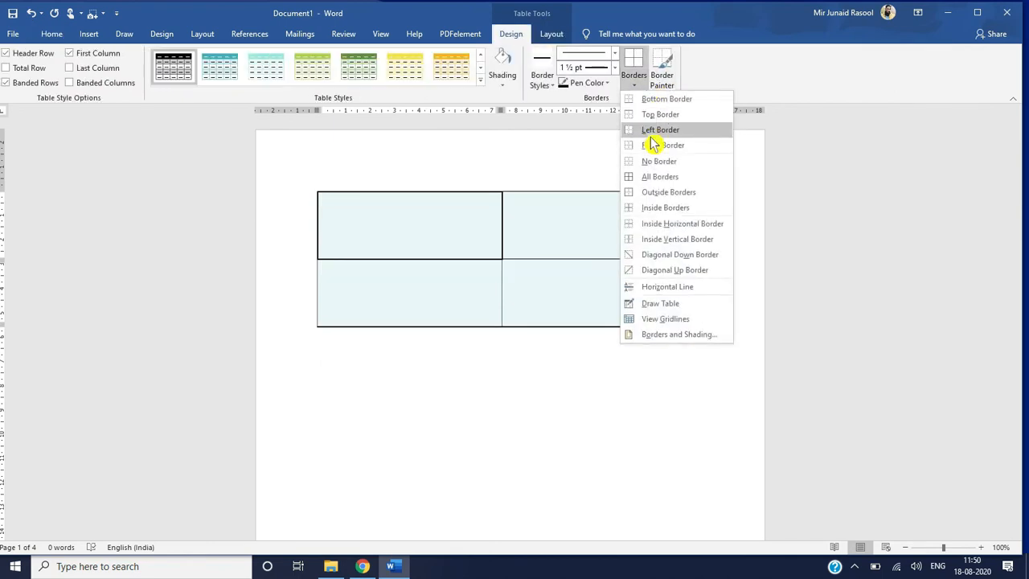
click(647, 183)
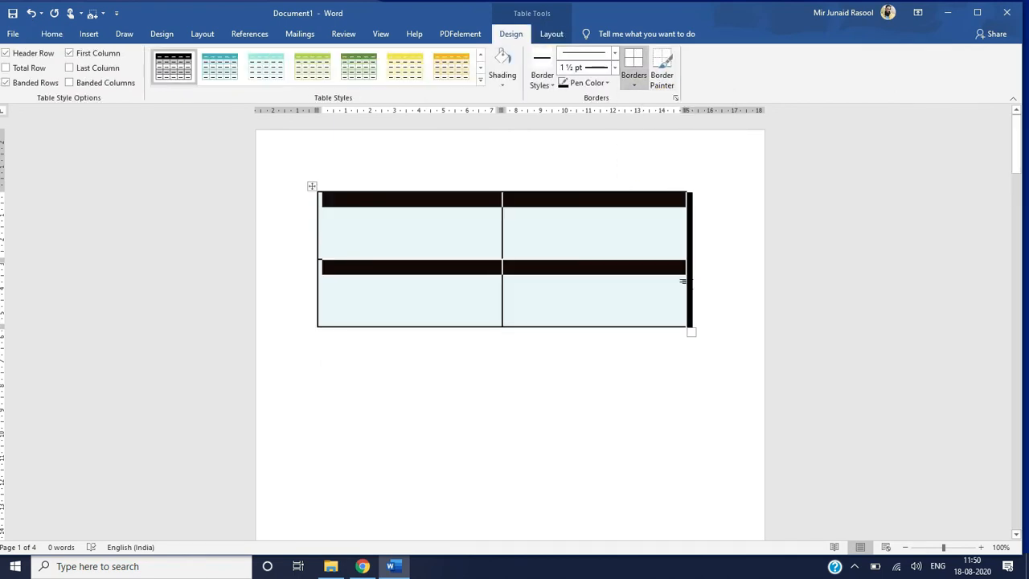
click(482, 351)
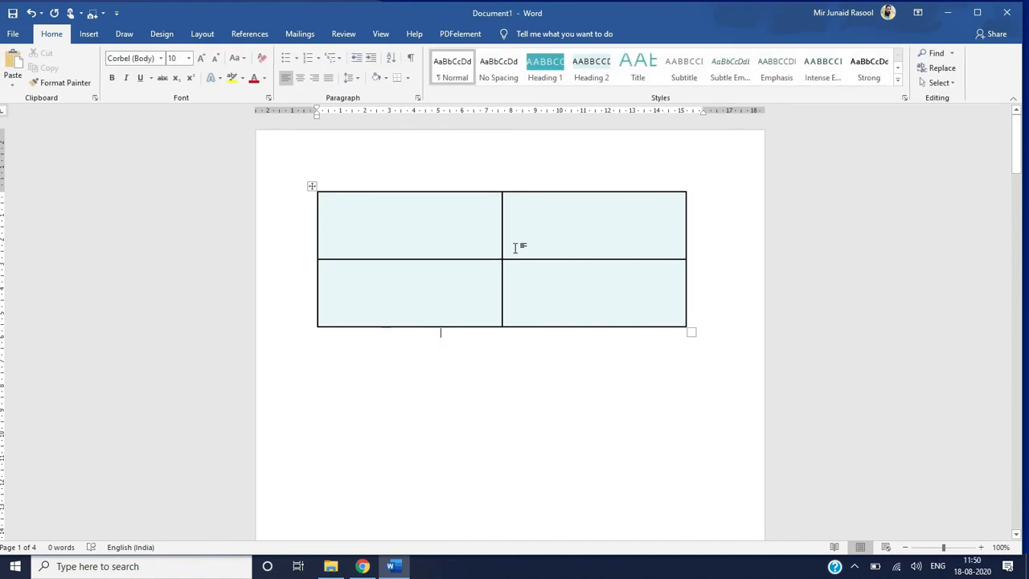
- Examine the layout tools for the table, including its properties and gridline display
click(310, 187)
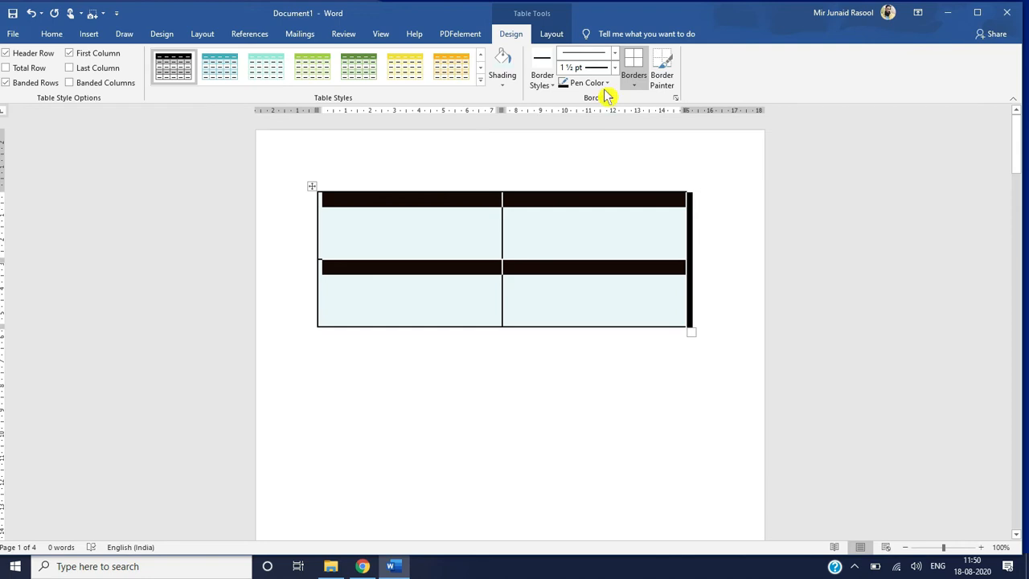
click(549, 33)
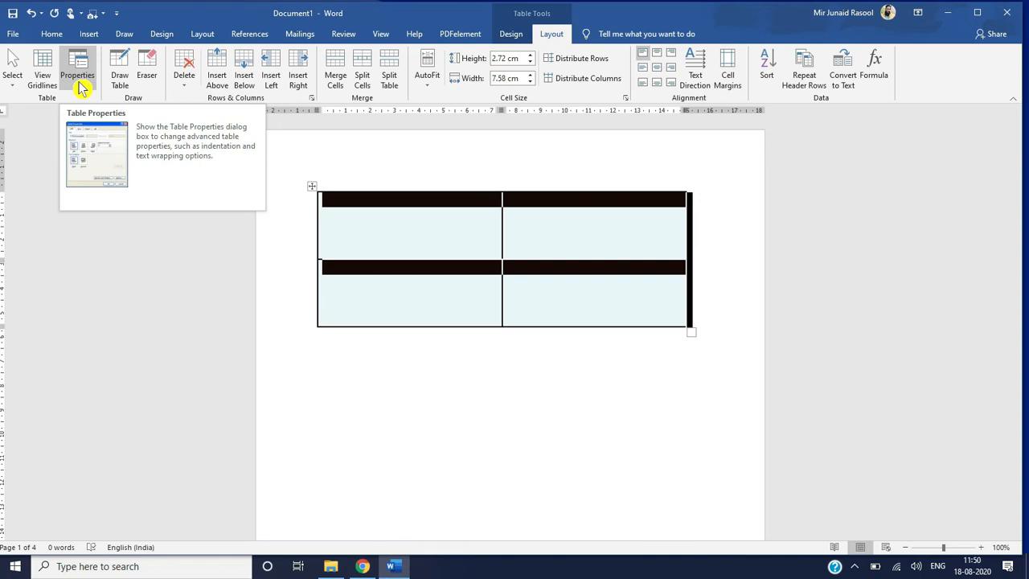
click(434, 378)
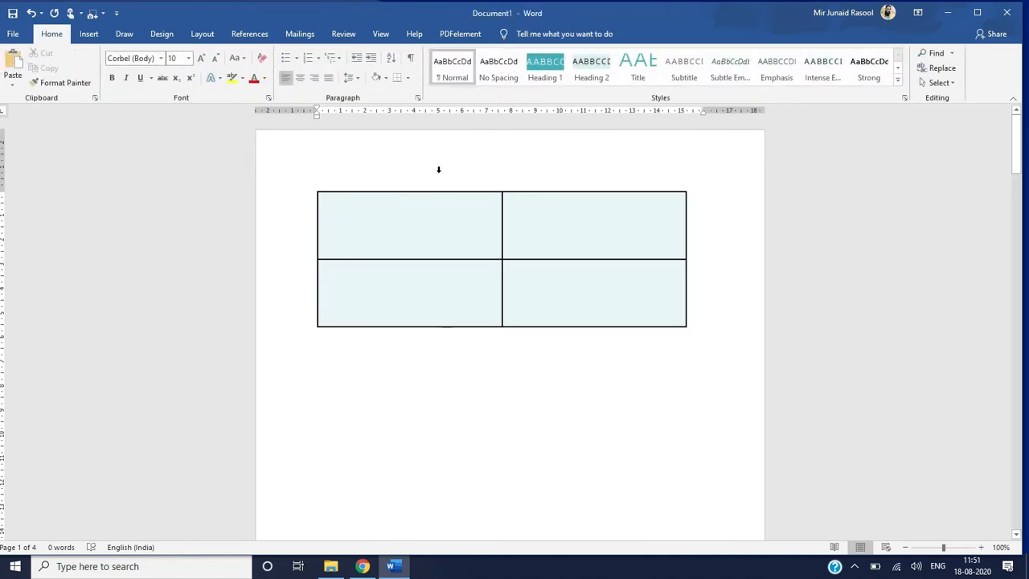
click(419, 229)
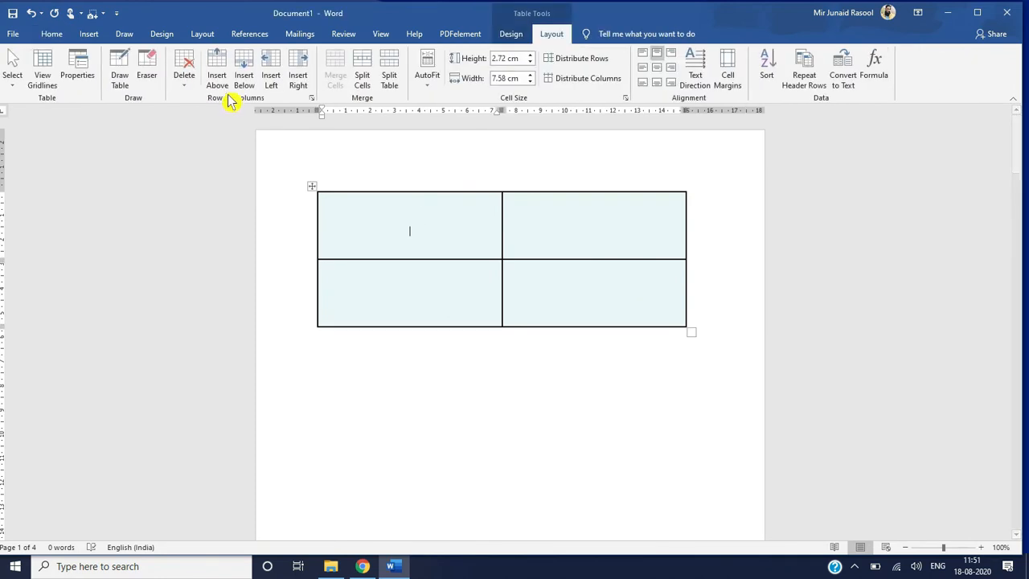
click(43, 86)
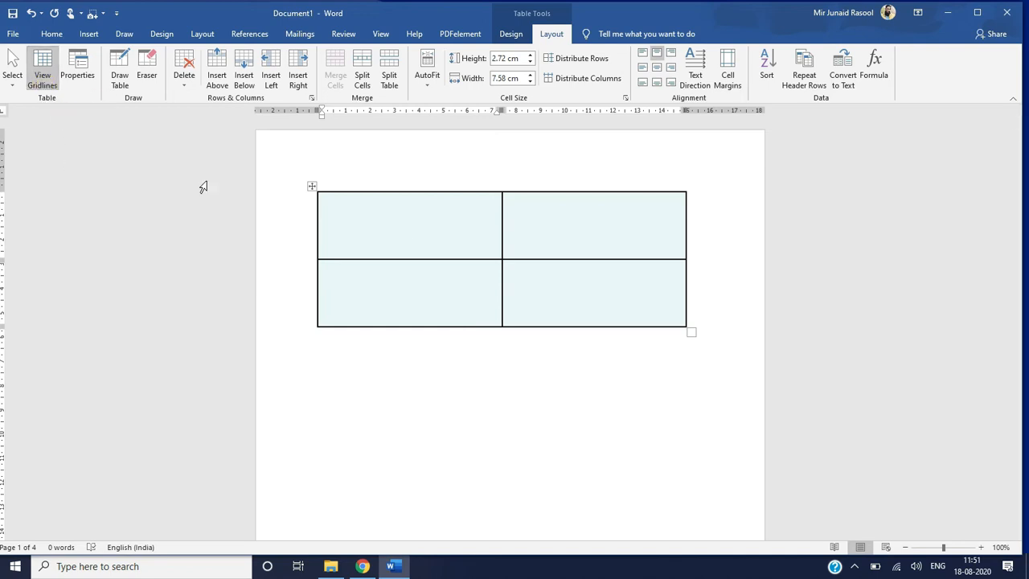
- Select the first cell with the Select command, and select the entire table the same way before clearing the selection
click(13, 80)
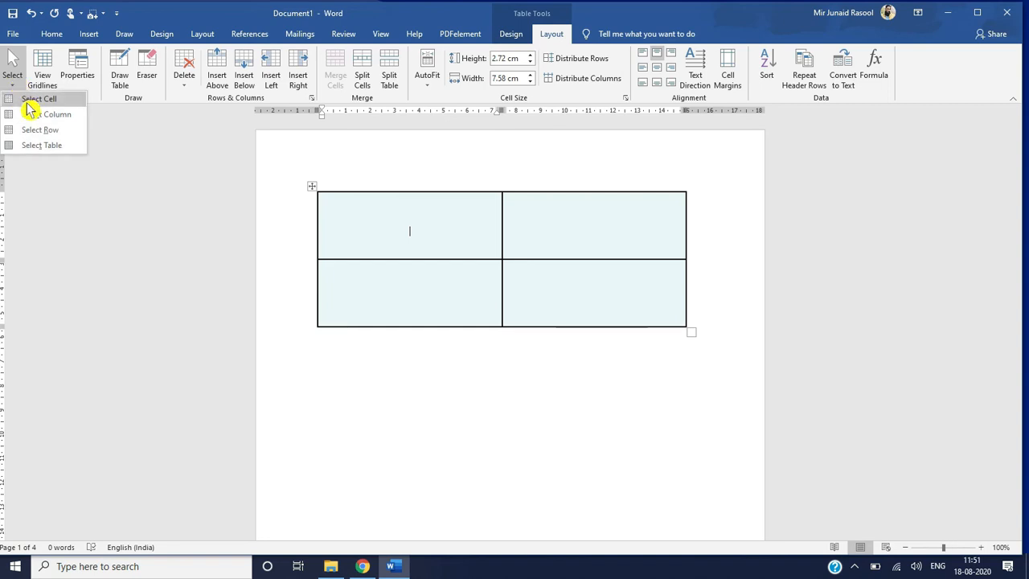
click(29, 101)
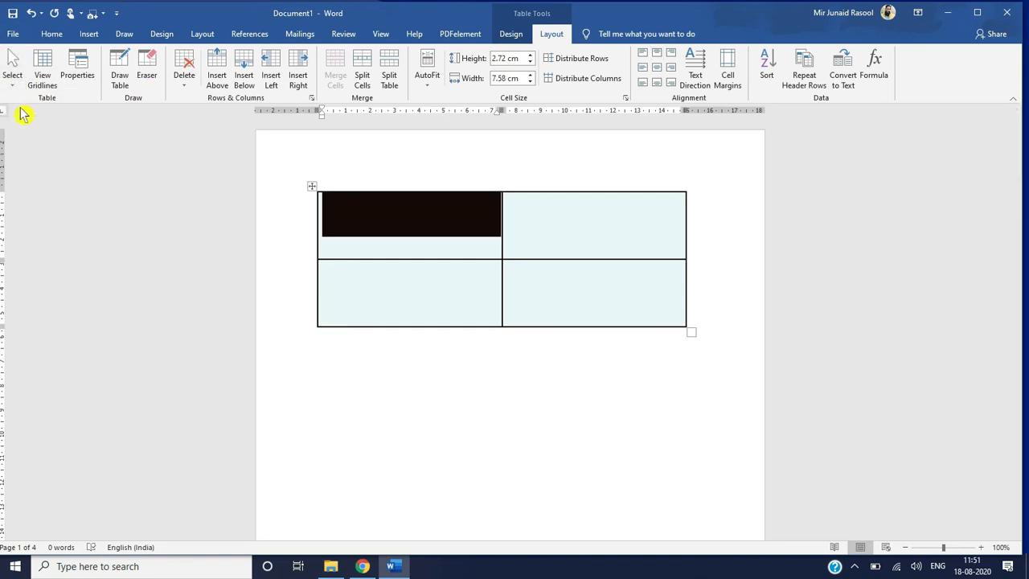
click(14, 82)
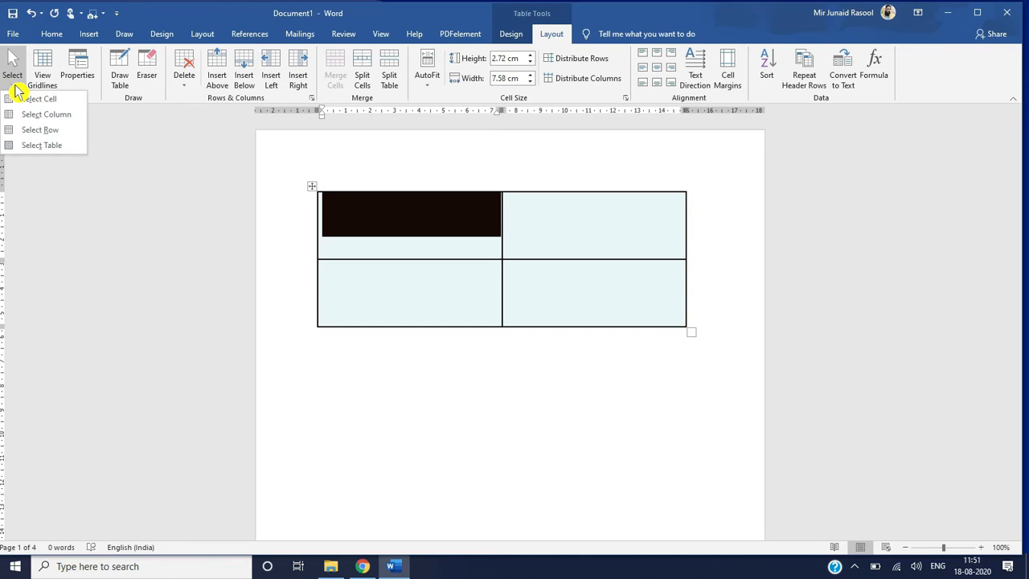
click(37, 149)
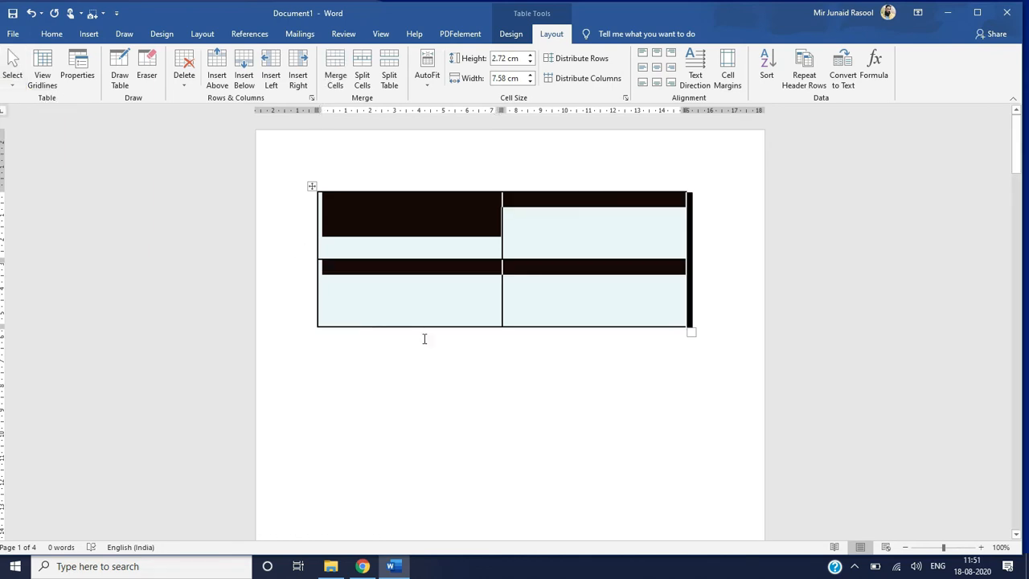
click(425, 338)
click(345, 226)
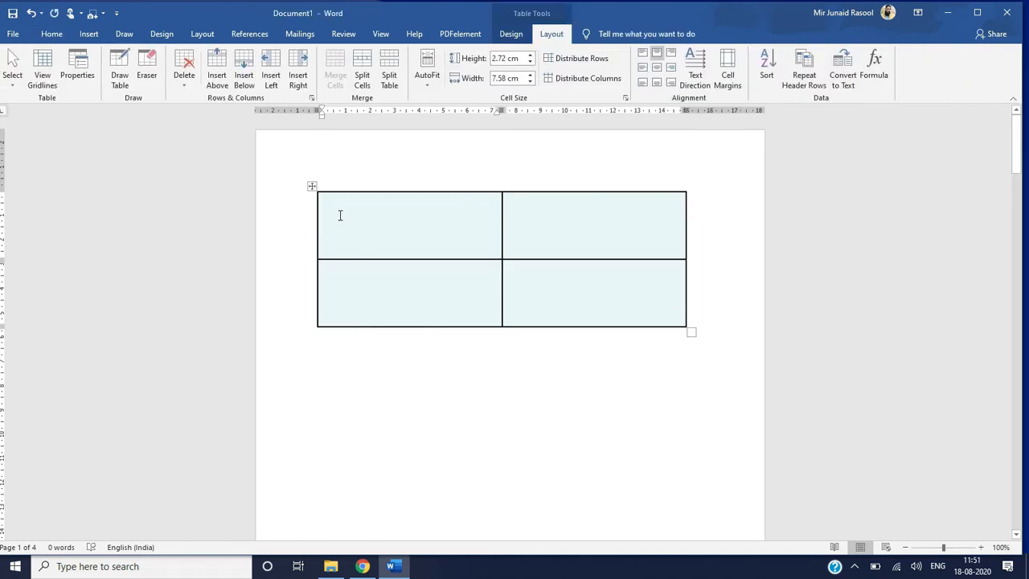
drag(338, 208, 640, 328)
click(493, 353)
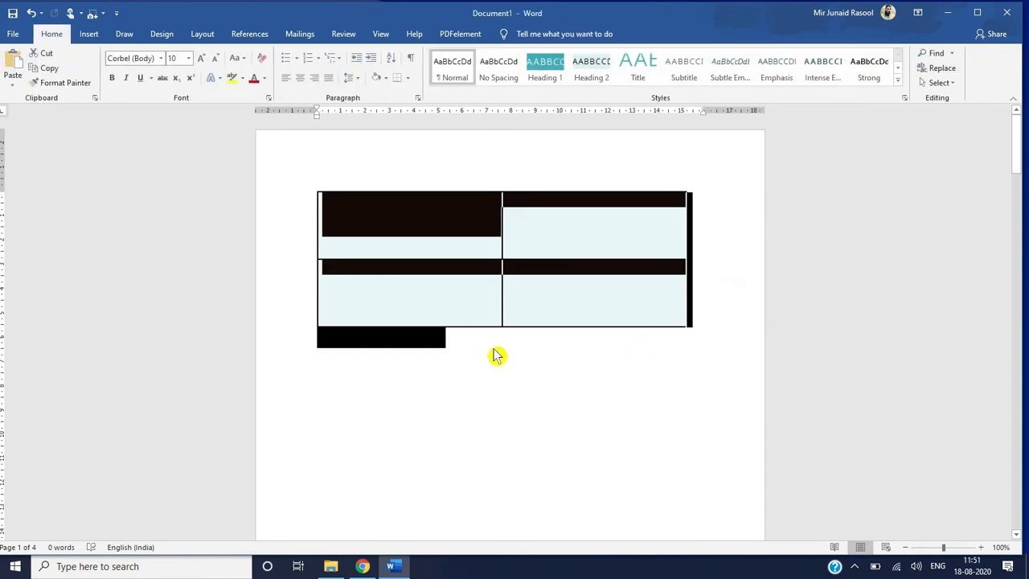
triple_click(410, 244)
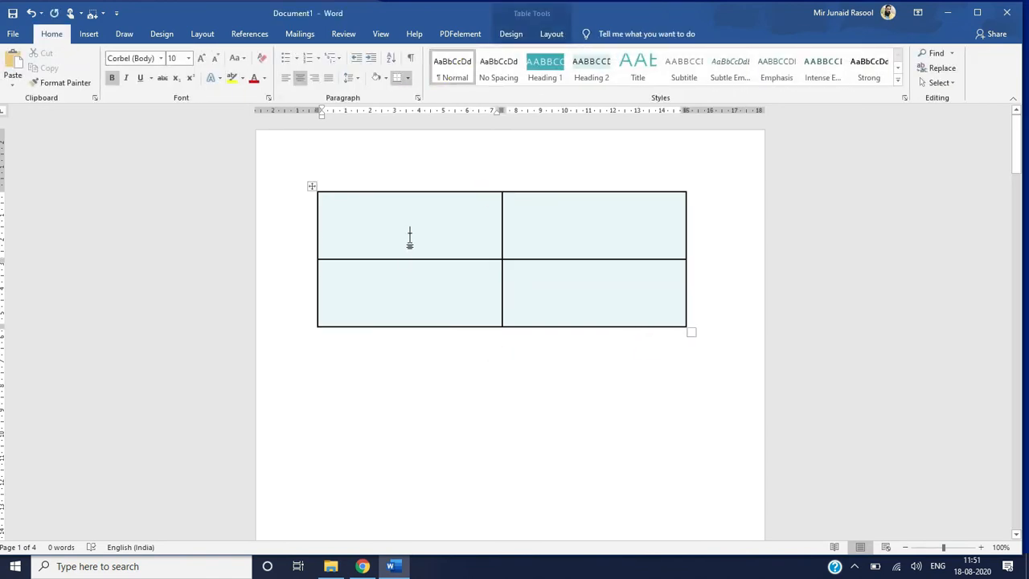
- Draw a single-cell table about 4 cm wide and 5.6 cm high below the existing table with Draw Table
click(409, 237)
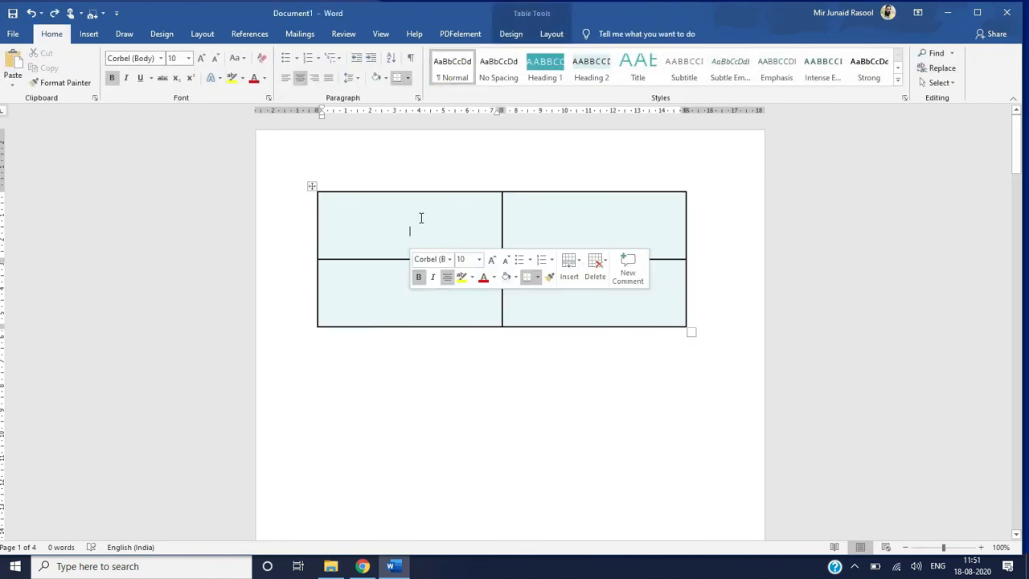
click(552, 34)
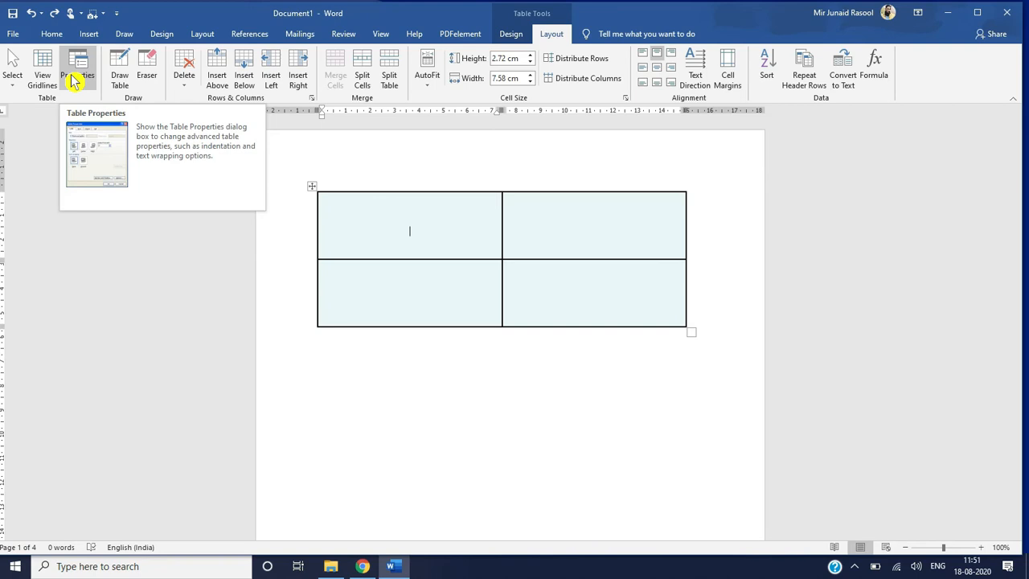
click(121, 80)
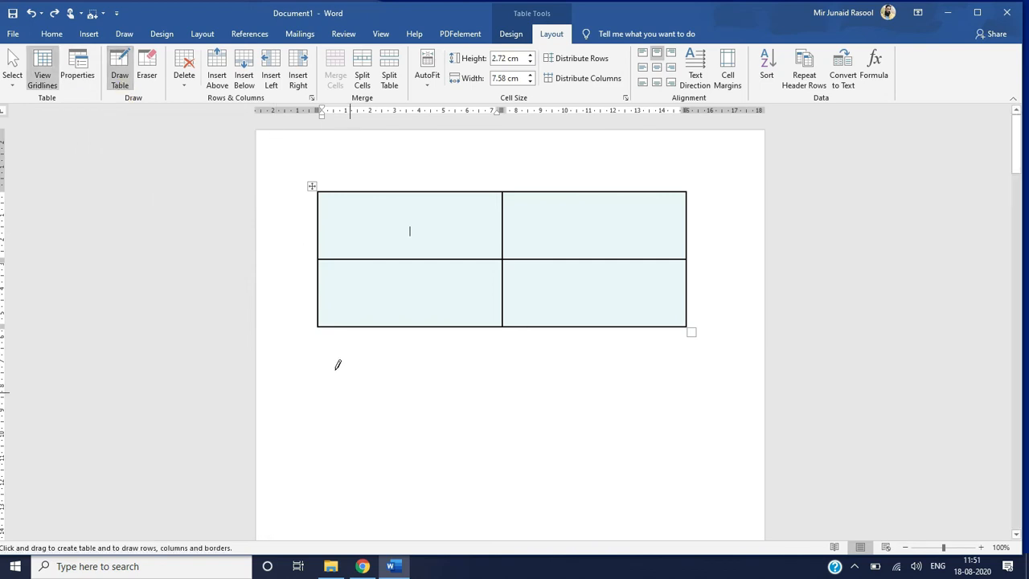
drag(332, 363, 431, 500)
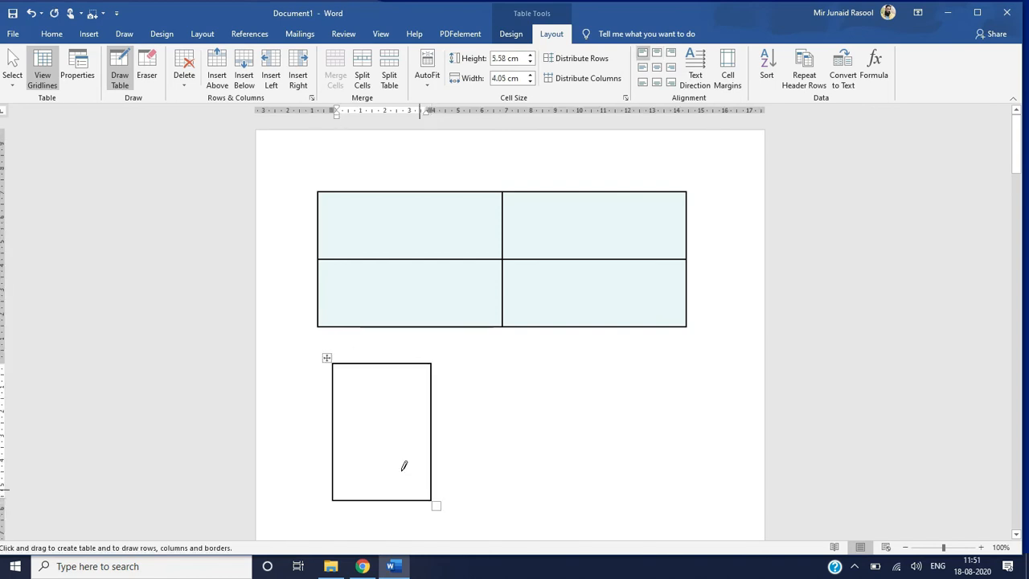
click(124, 84)
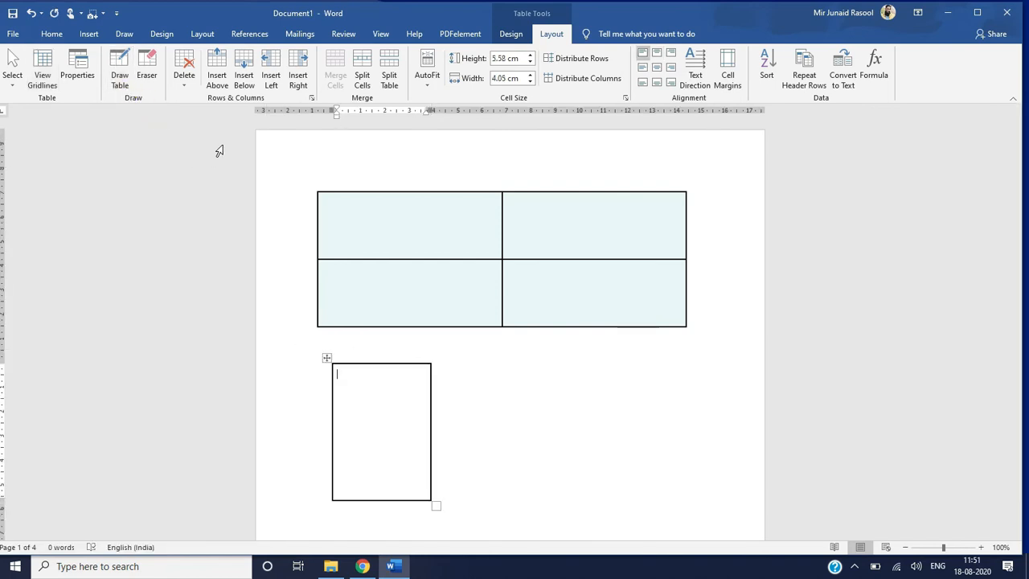
- Erase the left border of the hand-drawn table and leave the Eraser
click(149, 73)
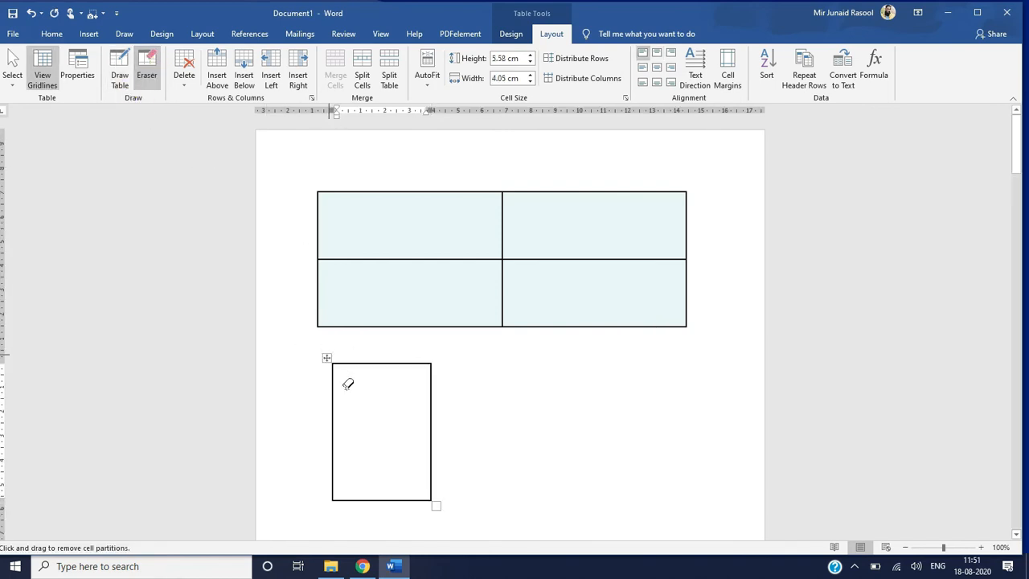
drag(333, 370, 334, 481)
key(Escape)
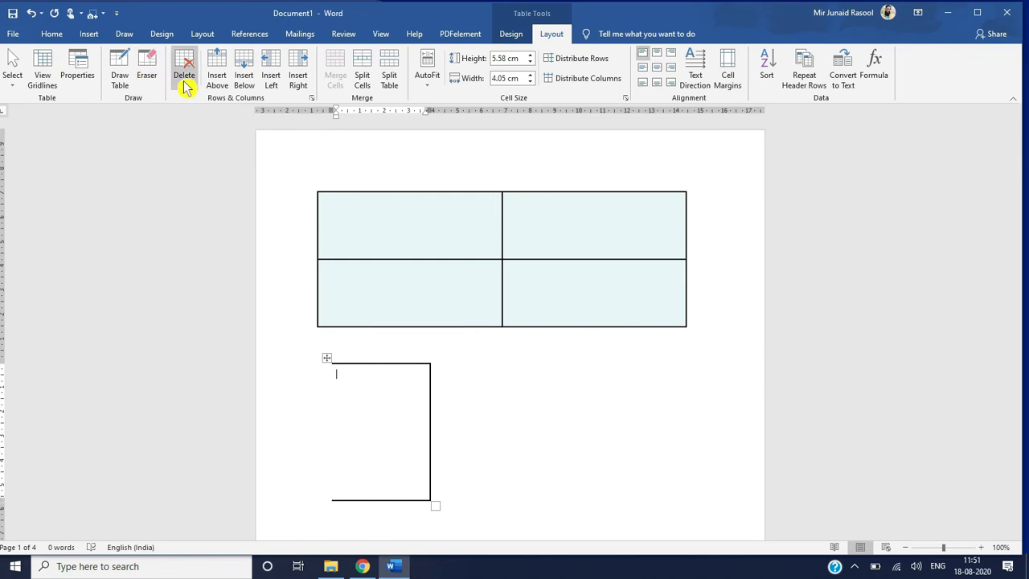
click(337, 203)
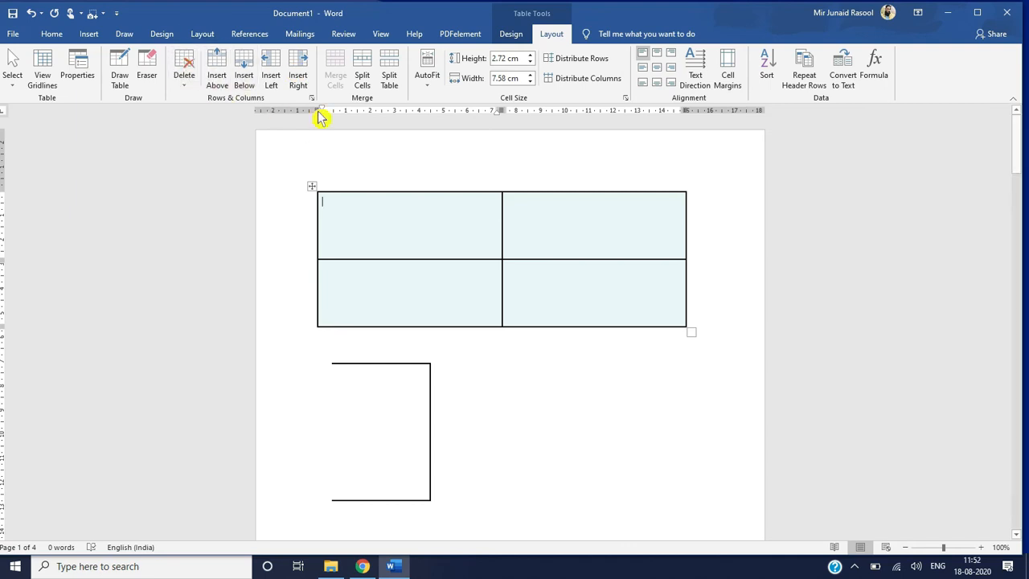
click(310, 184)
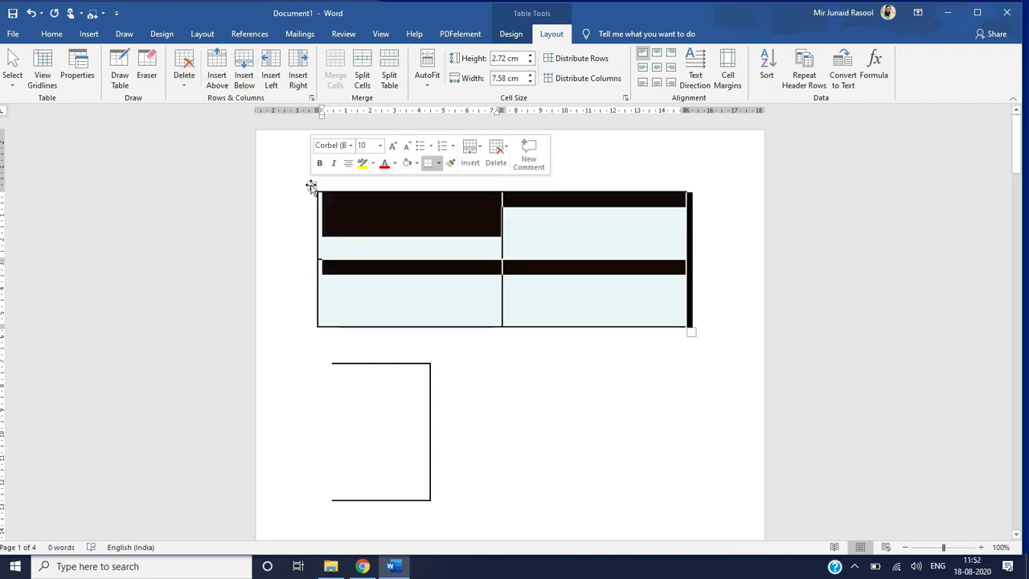
right_click(311, 184)
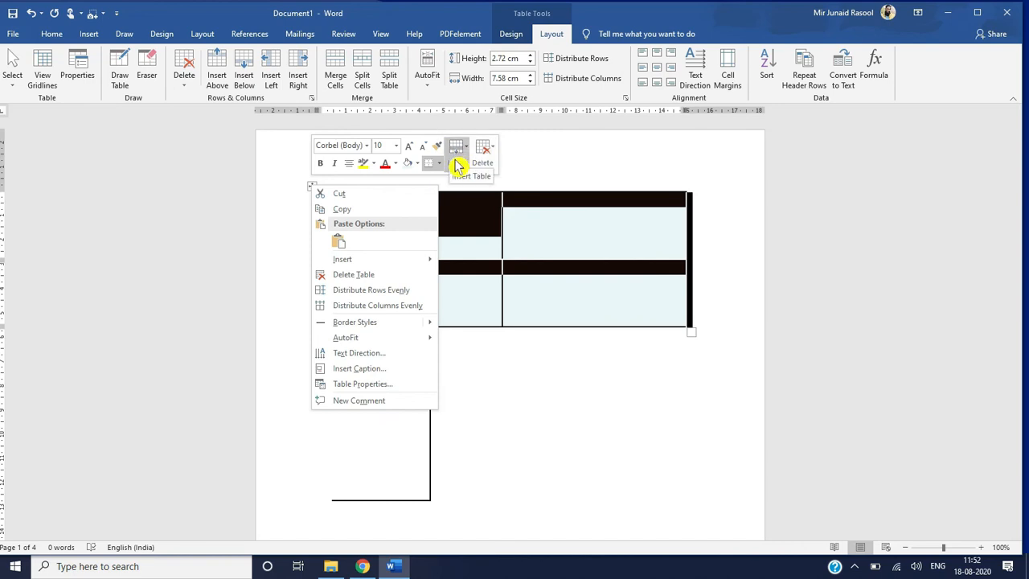
click(486, 377)
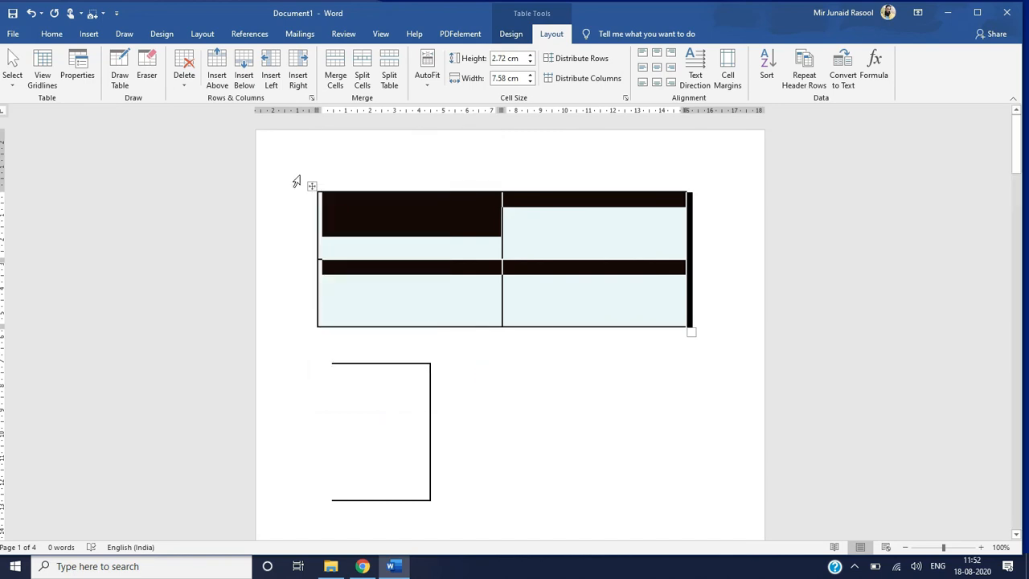
- Place the cursor in the table's first cell and examine the Delete Cells options, cancelling the dialog
click(369, 233)
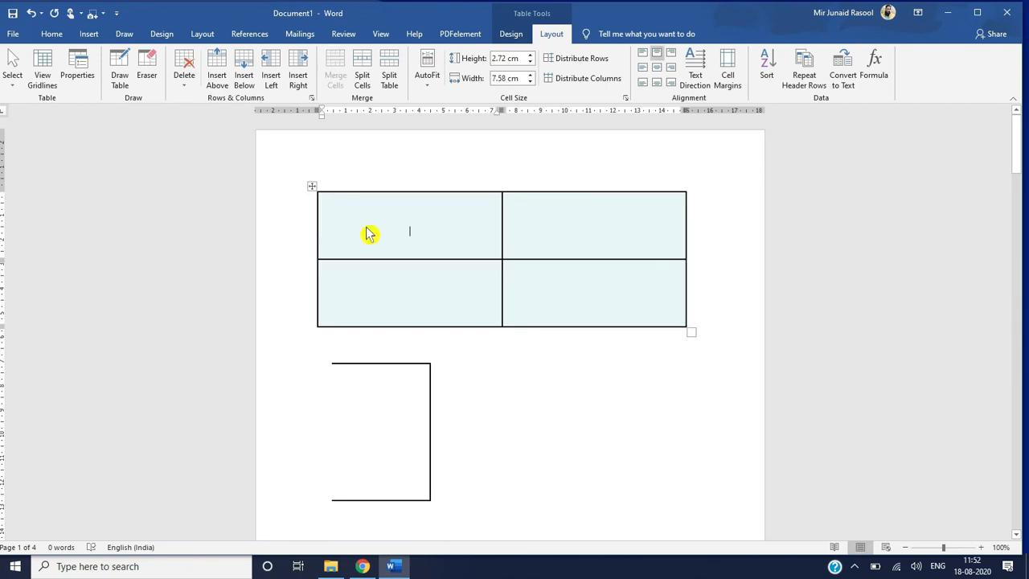
click(192, 85)
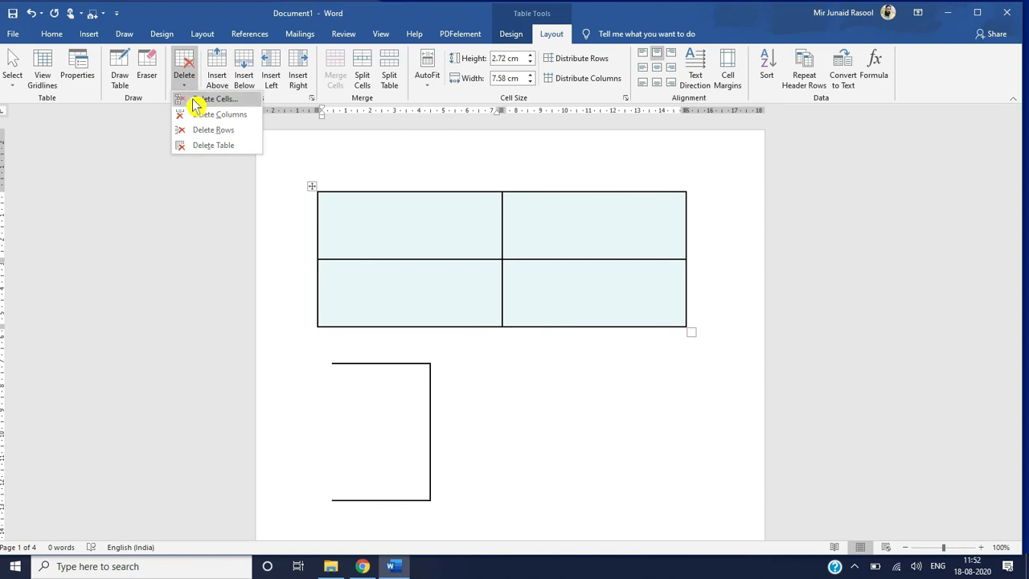
click(196, 105)
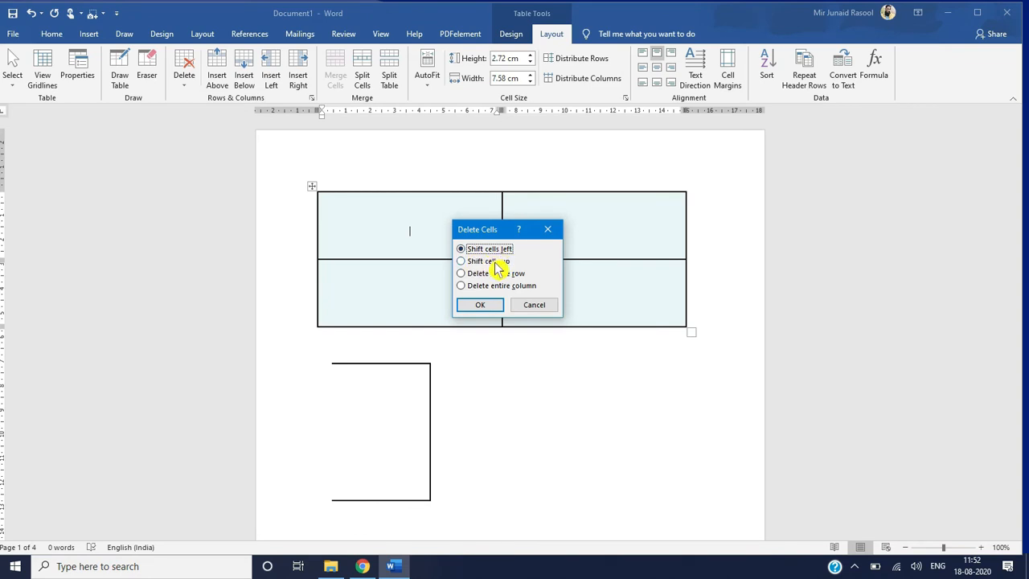
click(525, 305)
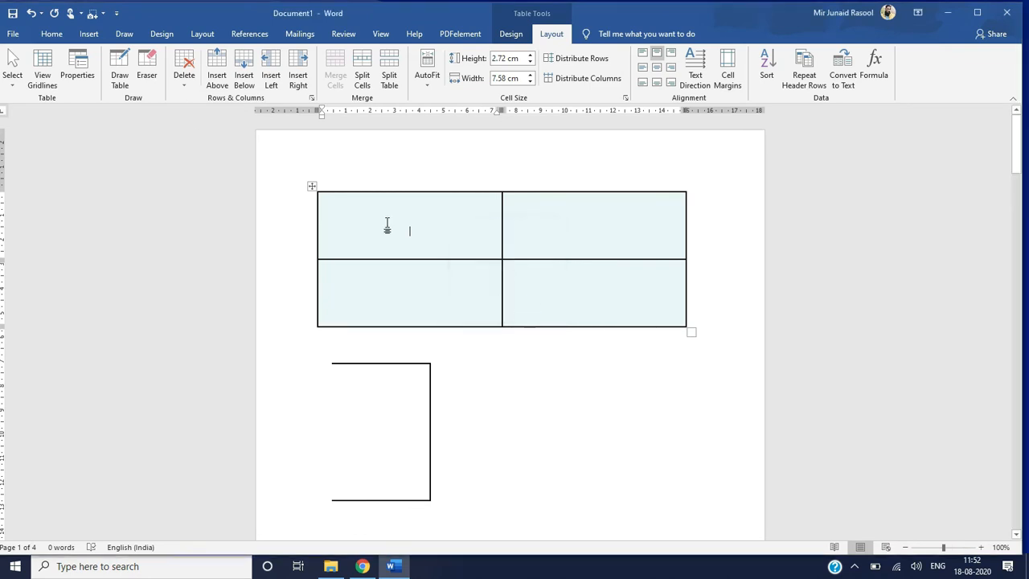
- Delete the table's top row using the Delete entire row option of Delete Cells
click(184, 80)
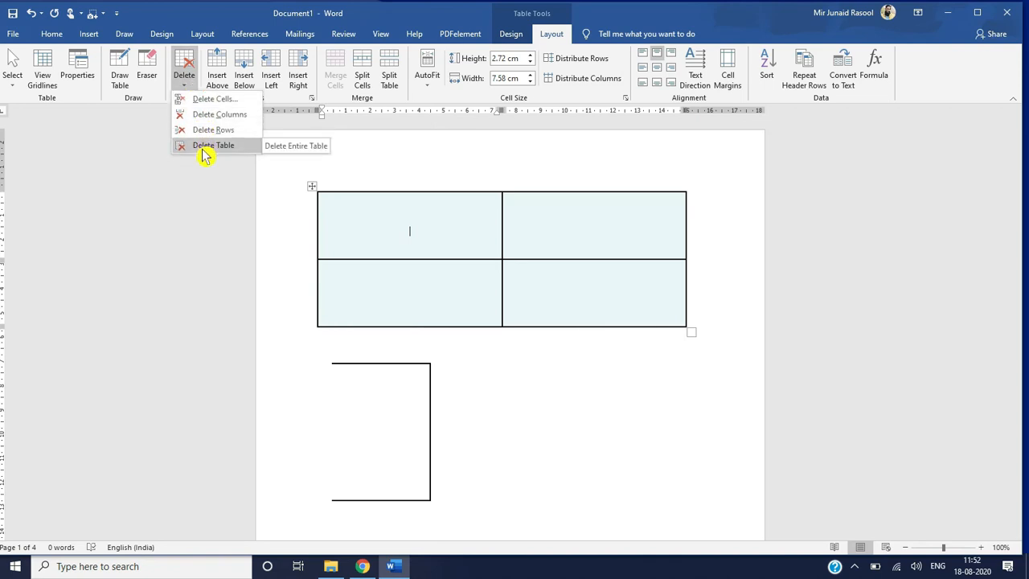
click(214, 100)
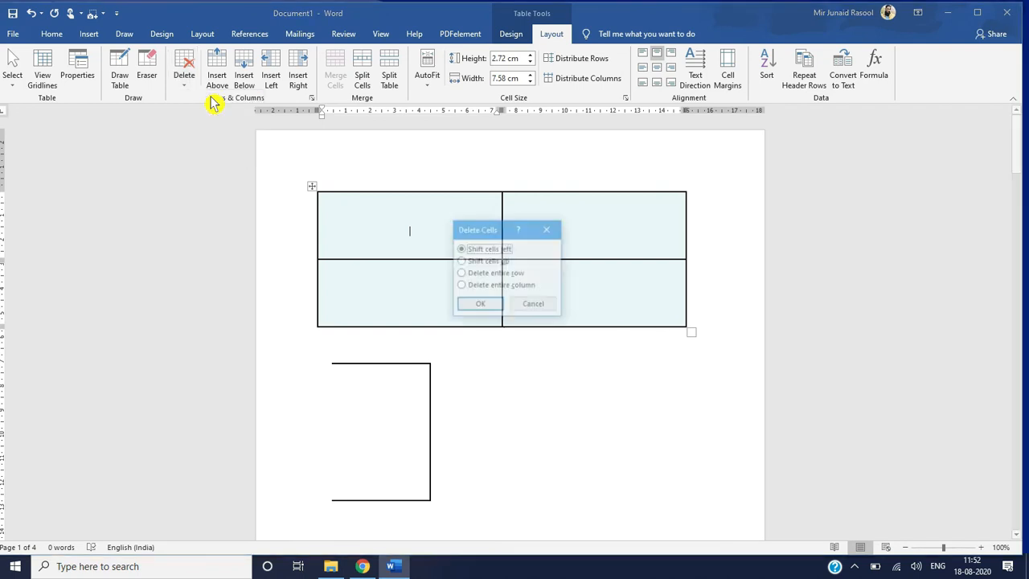
click(476, 274)
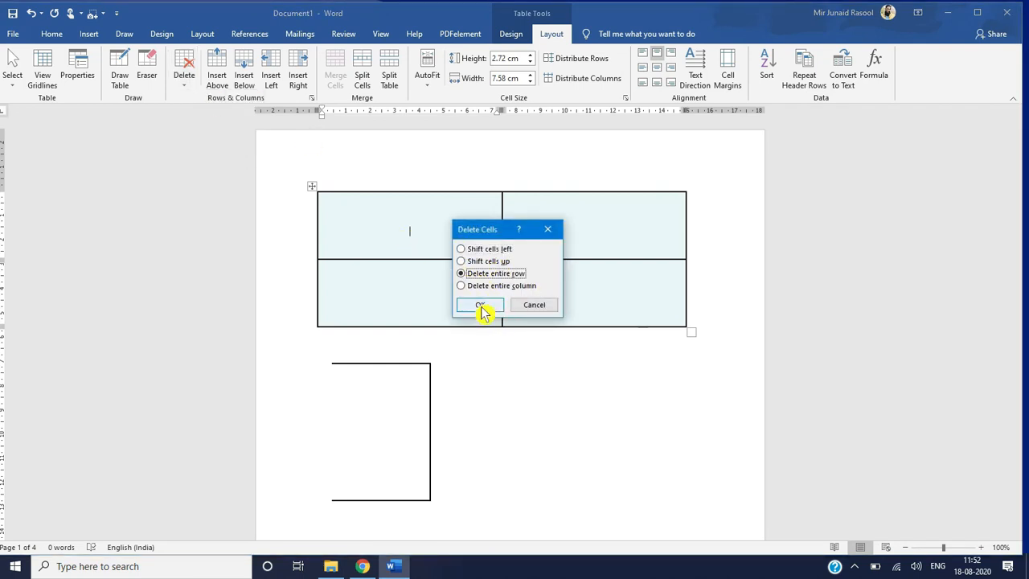
click(483, 309)
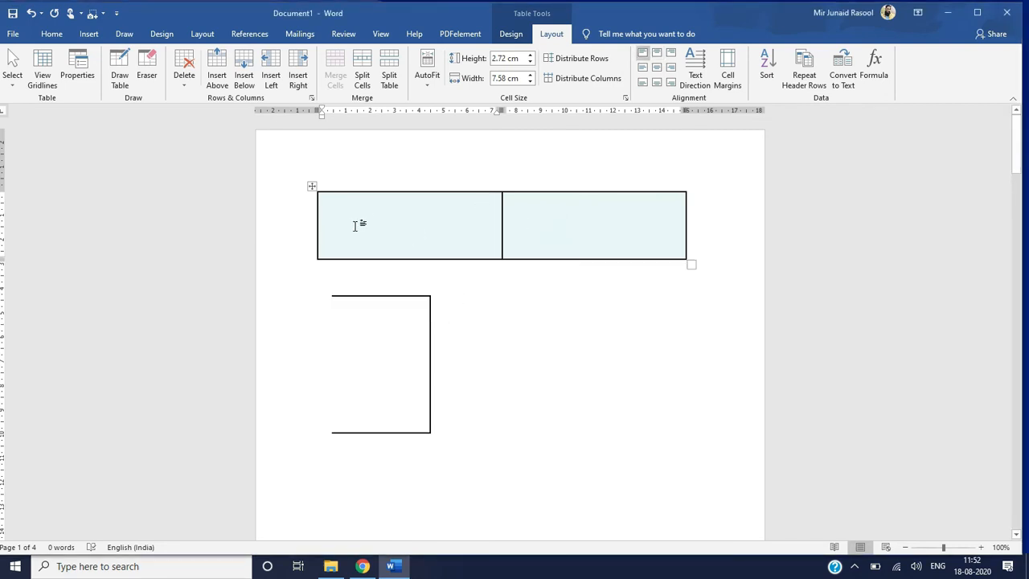
- Insert one row above the remaining table row and another row below the new top row
click(217, 76)
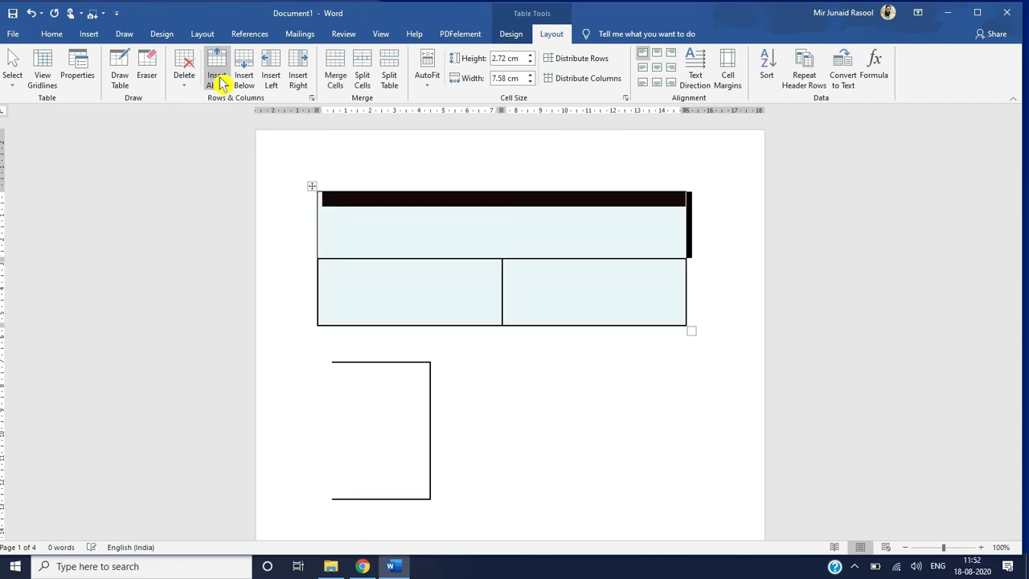
click(400, 249)
click(400, 247)
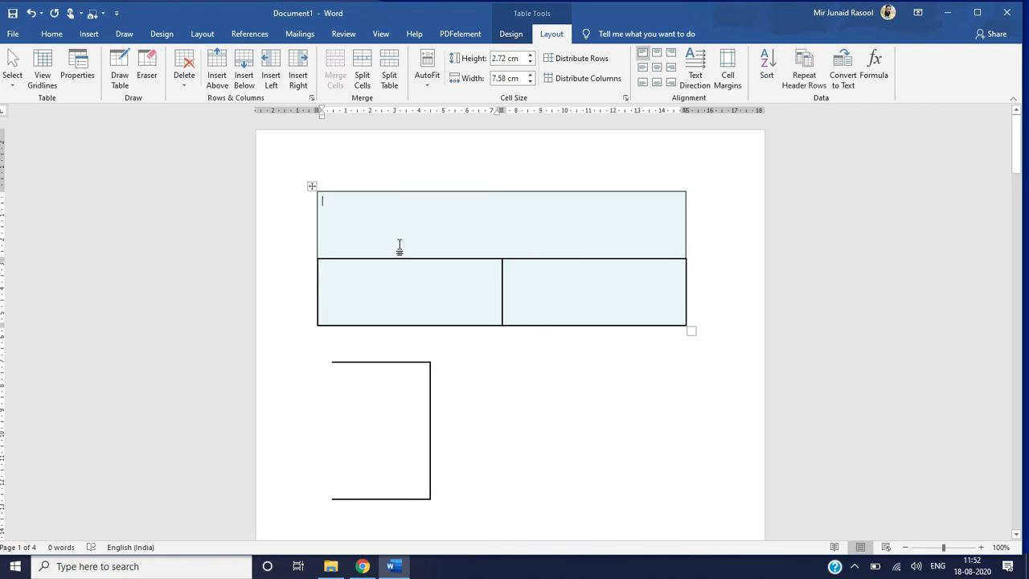
click(245, 80)
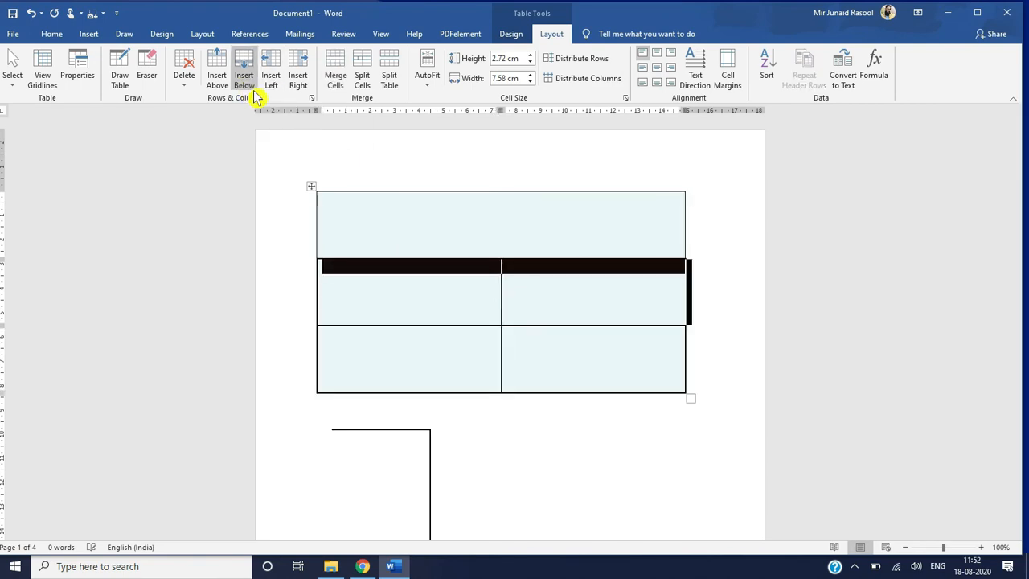
click(379, 277)
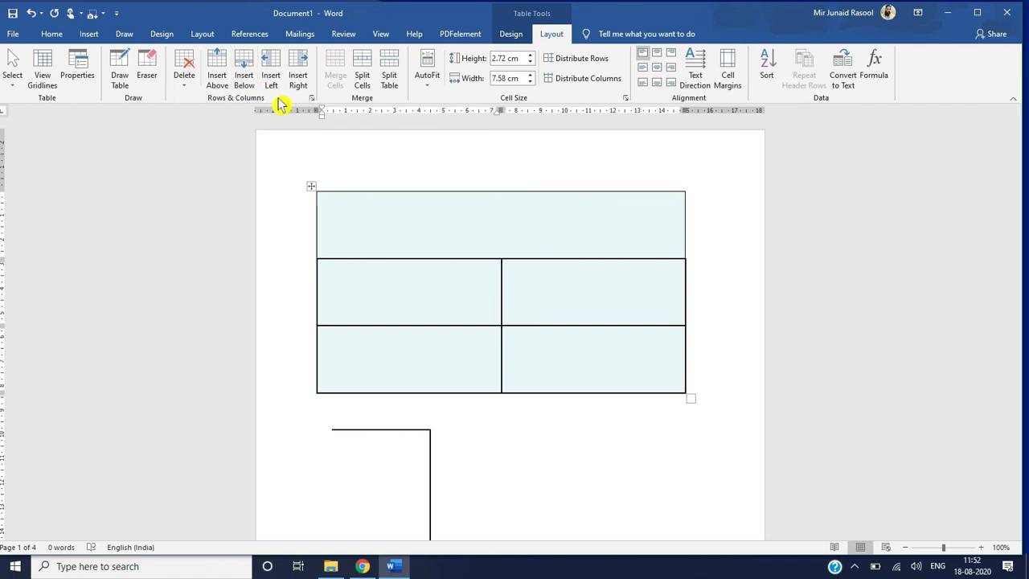
- Insert a column to the left of the first column and another to the right of the new column
click(269, 76)
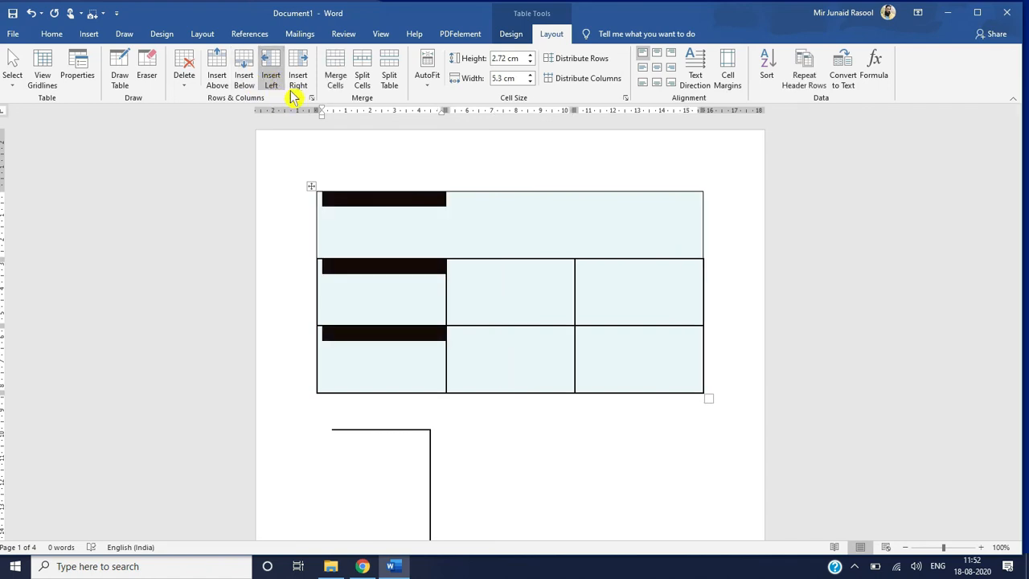
click(298, 80)
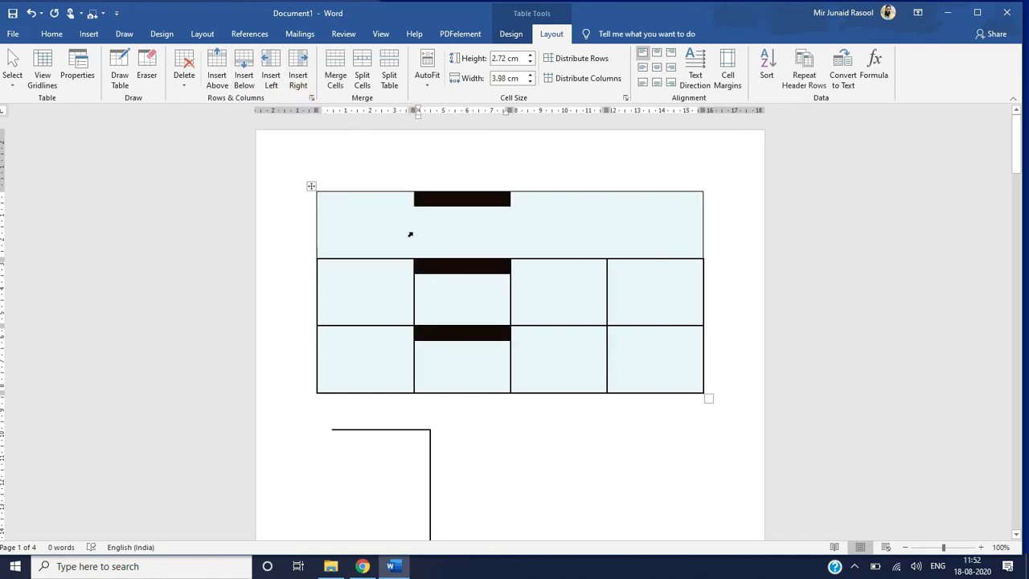
click(384, 216)
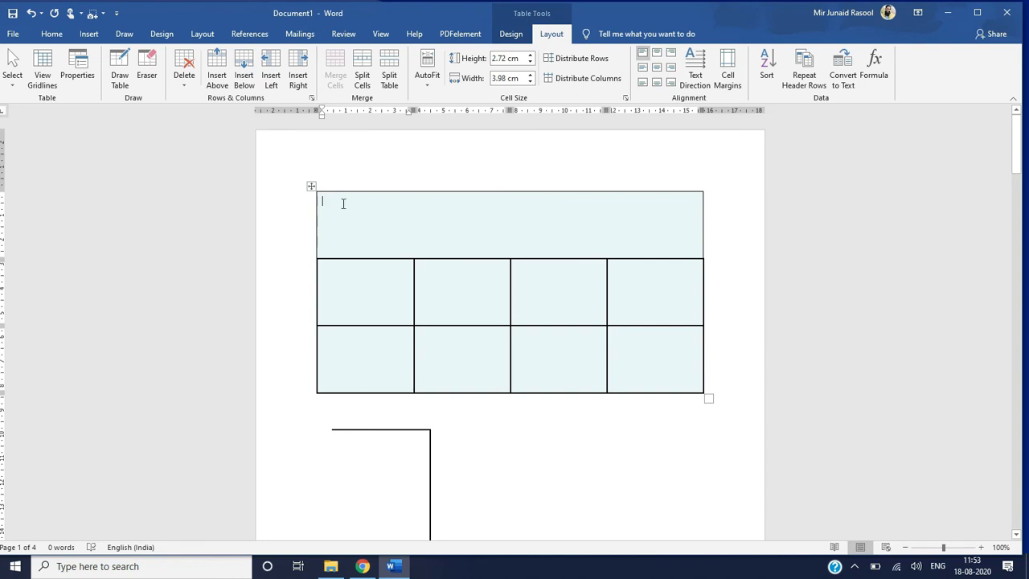
- Merge the four cells of the table's second row into one cell
drag(349, 287, 647, 275)
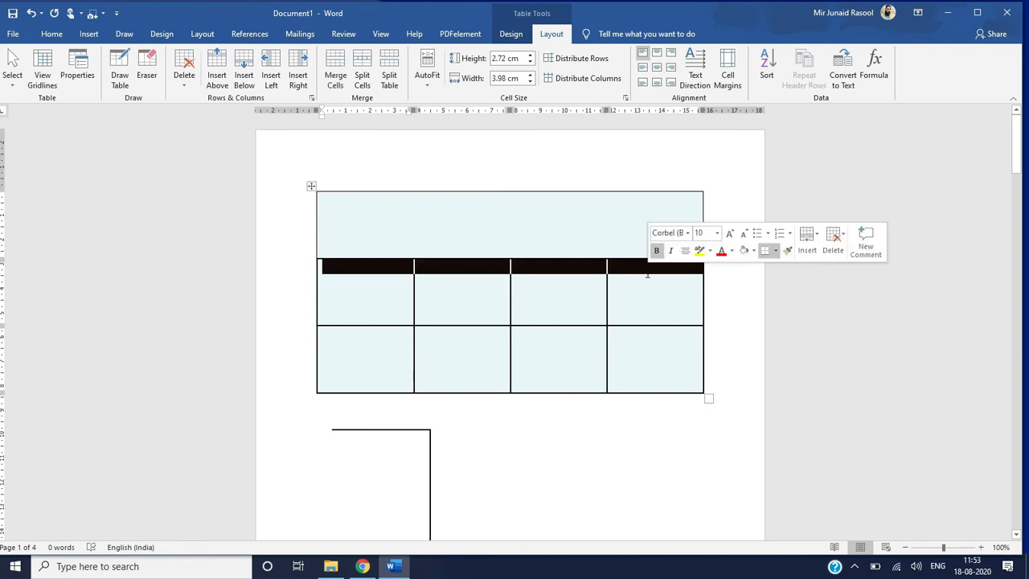
click(336, 80)
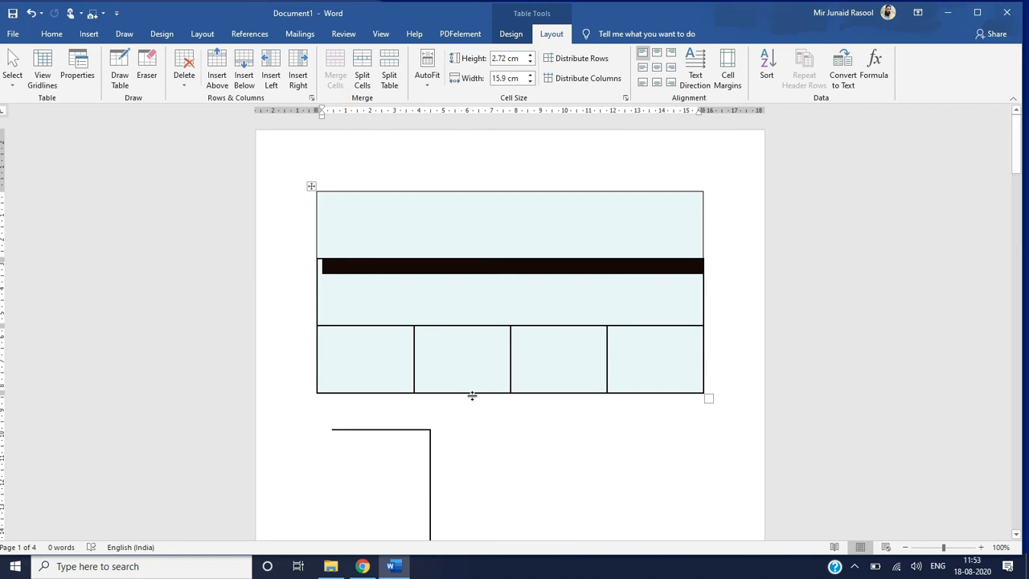
click(476, 430)
click(481, 293)
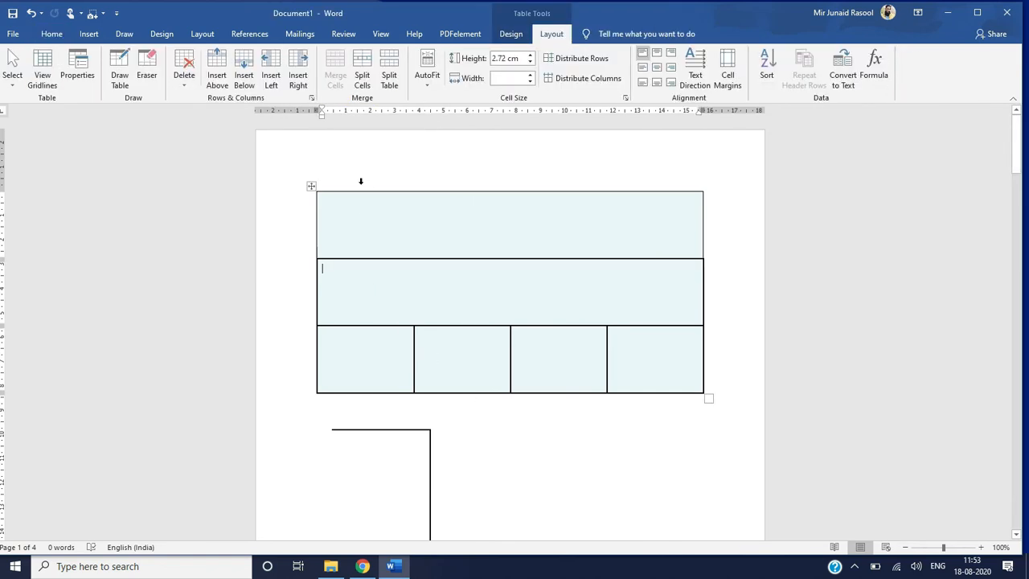
click(310, 188)
click(311, 189)
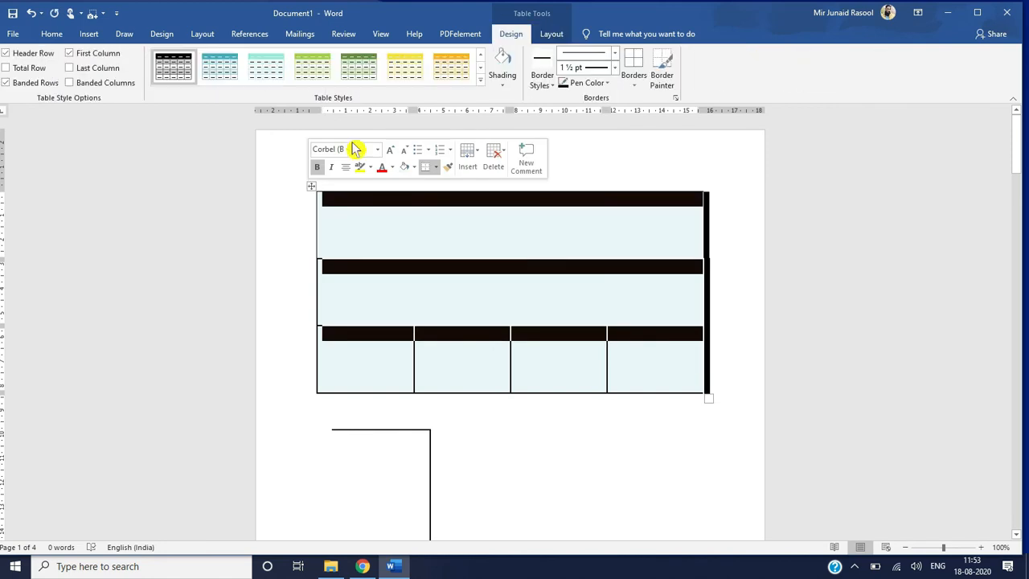
click(552, 34)
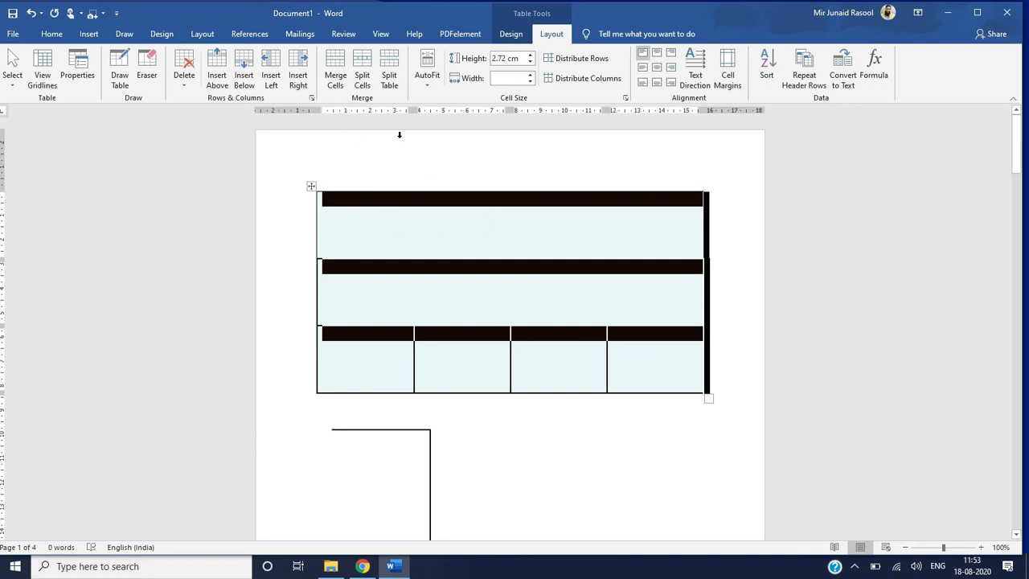
- Split the table's top row into 4 columns and 1 row, and split it again into 8 columns, with cells merged before each split
click(360, 218)
drag(359, 218, 629, 230)
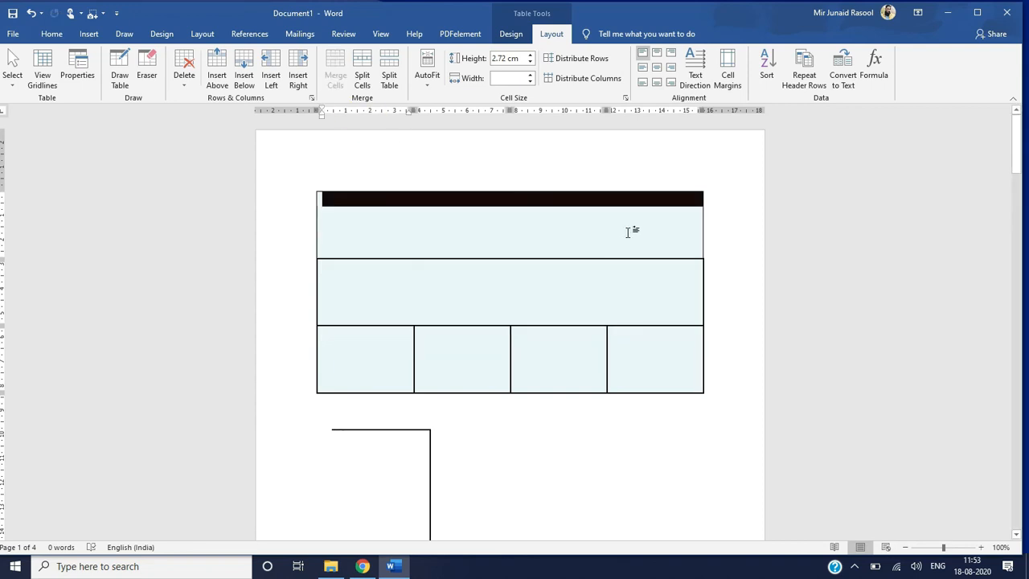
click(369, 92)
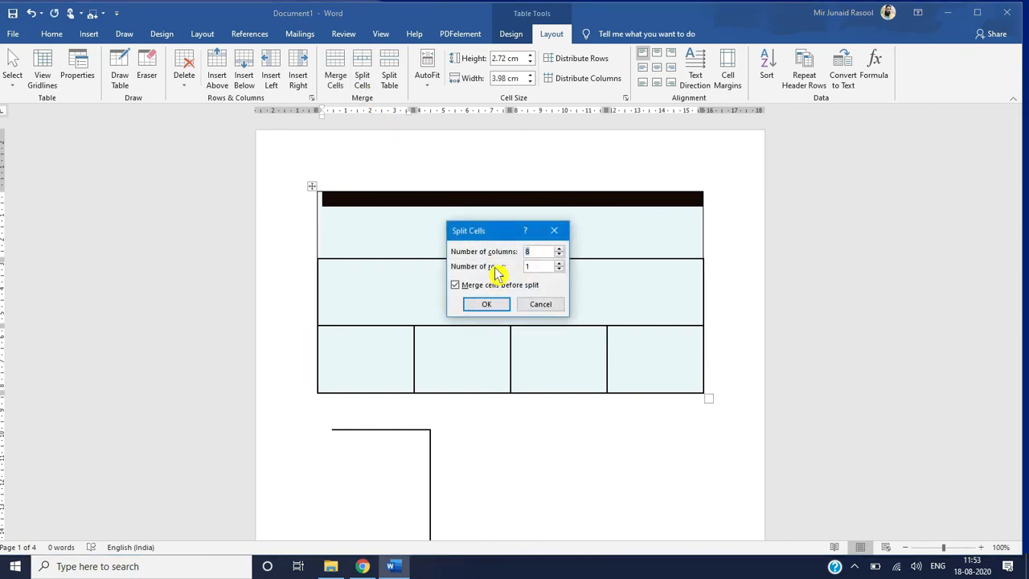
key(BackSpace)
text(4)
click(486, 307)
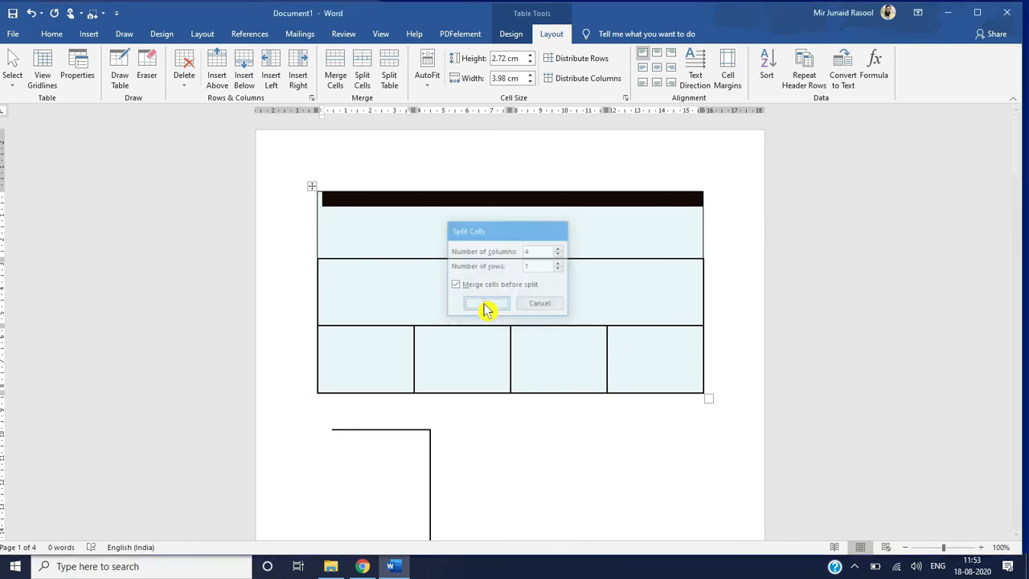
click(366, 94)
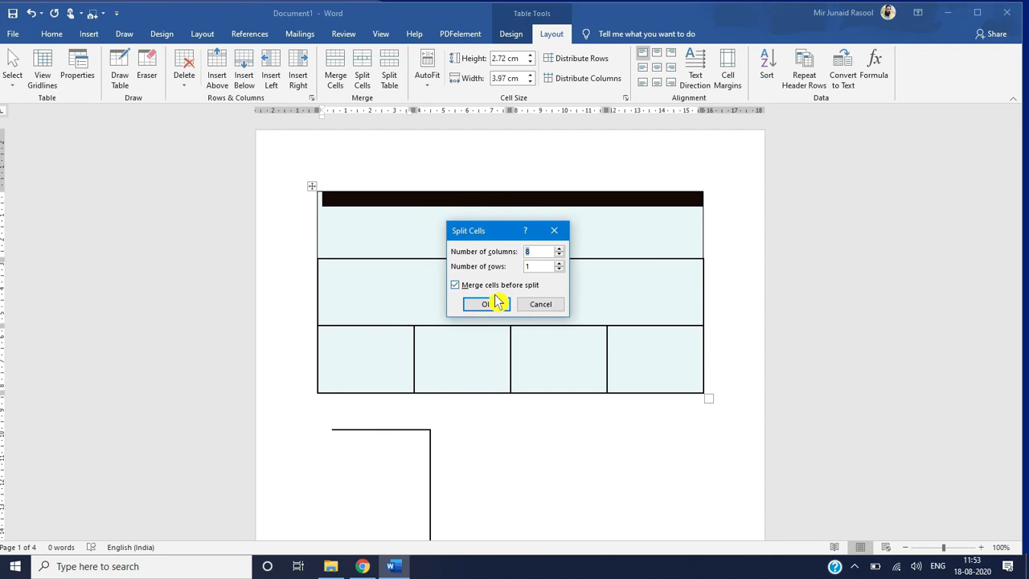
click(492, 304)
- Split the merged second-row cell into 2 columns and 1 row
click(439, 275)
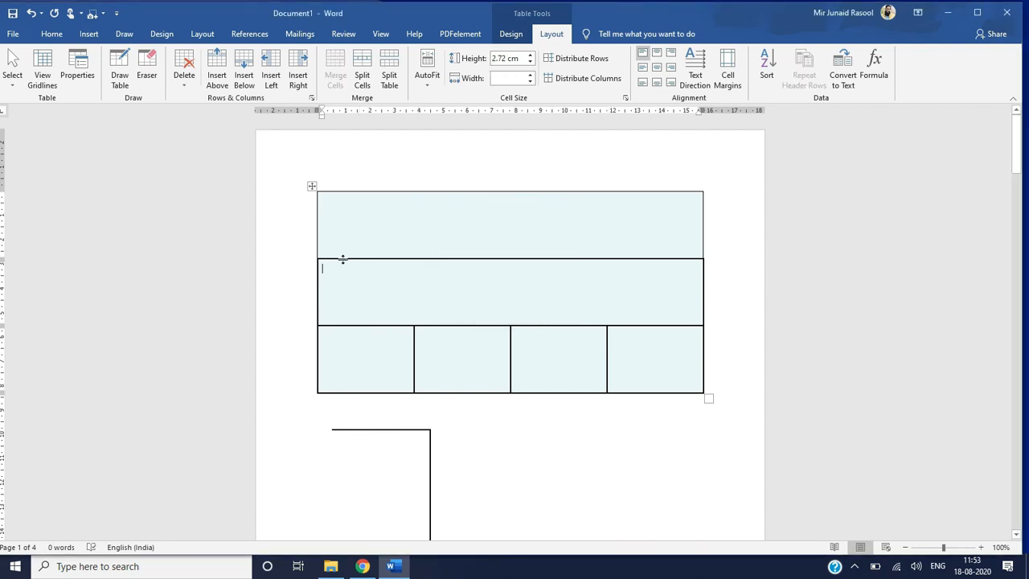
drag(444, 295, 634, 299)
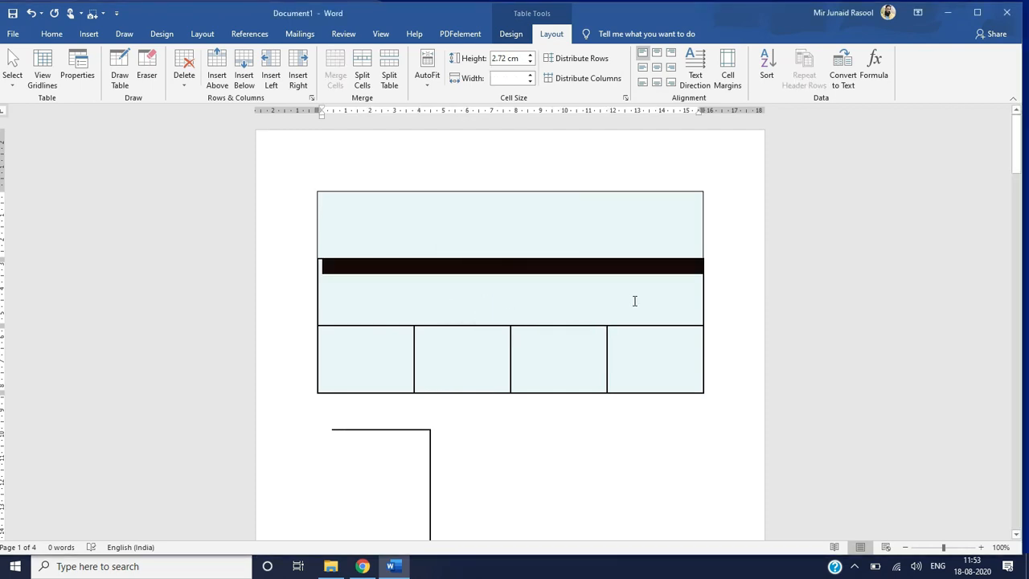
click(364, 84)
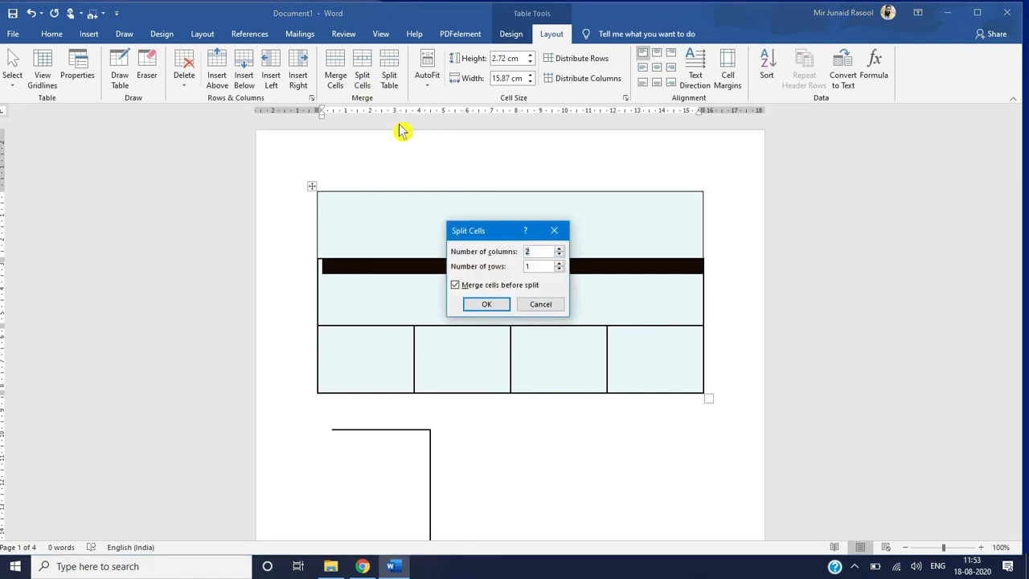
click(498, 305)
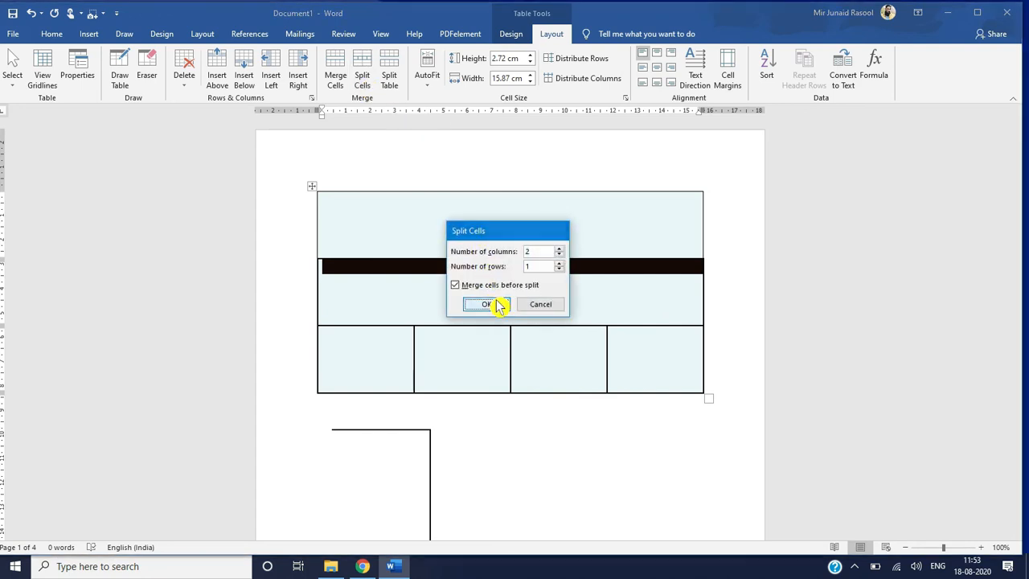
click(415, 254)
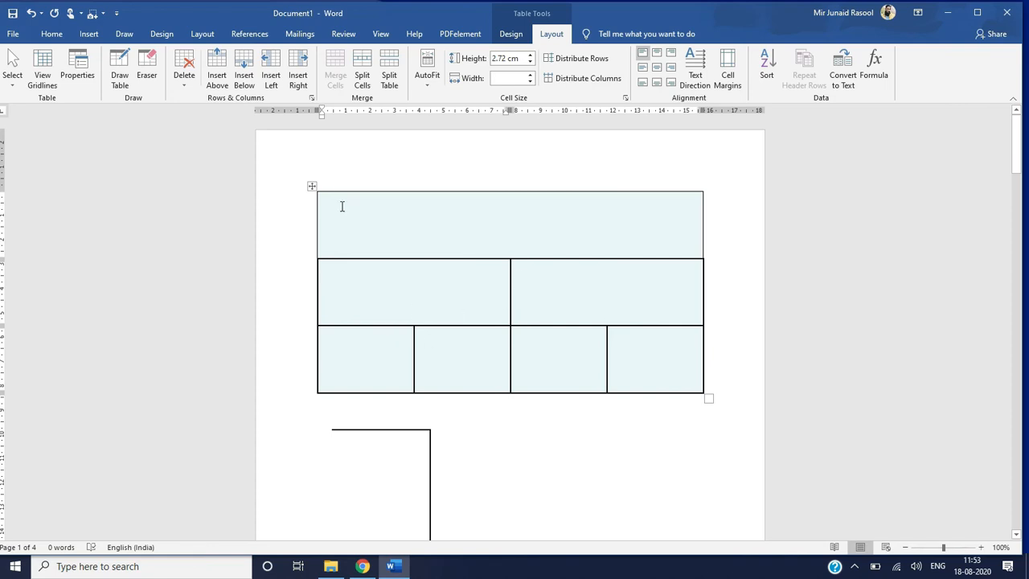
- Try Split Table with the cursor in the top row, undo it, and return to the table layout tools
click(389, 76)
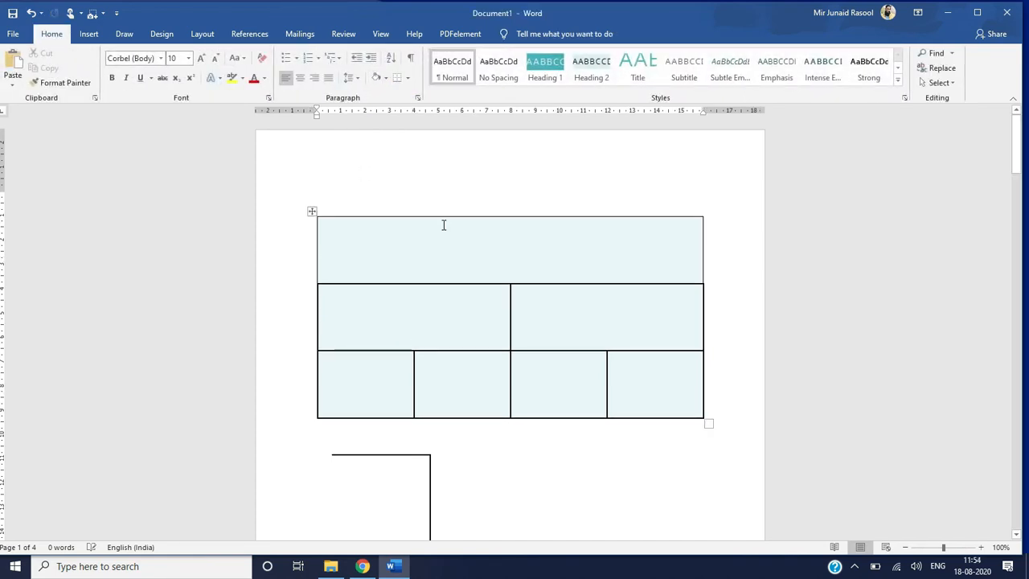
key(ctrl+z)
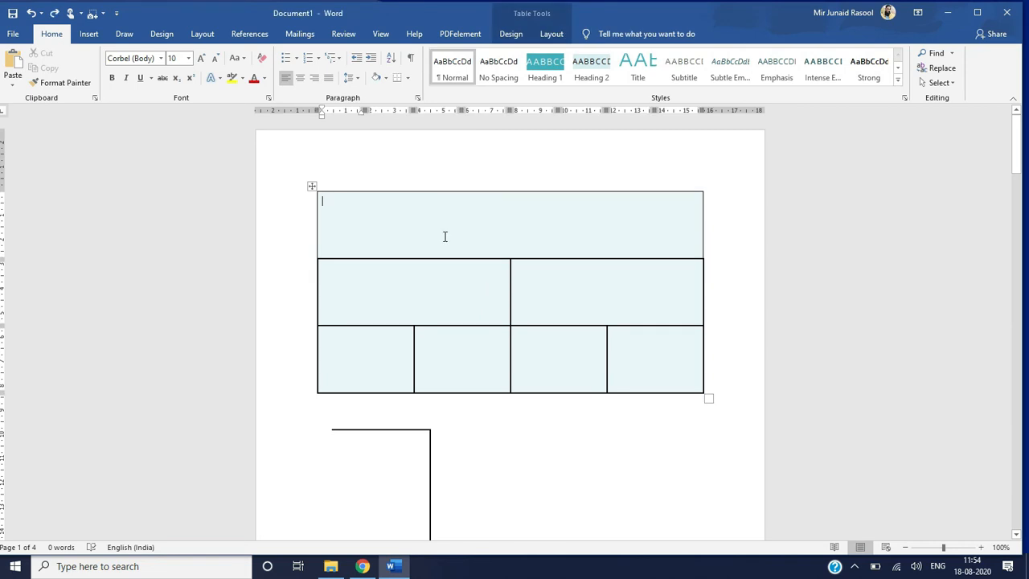
click(544, 36)
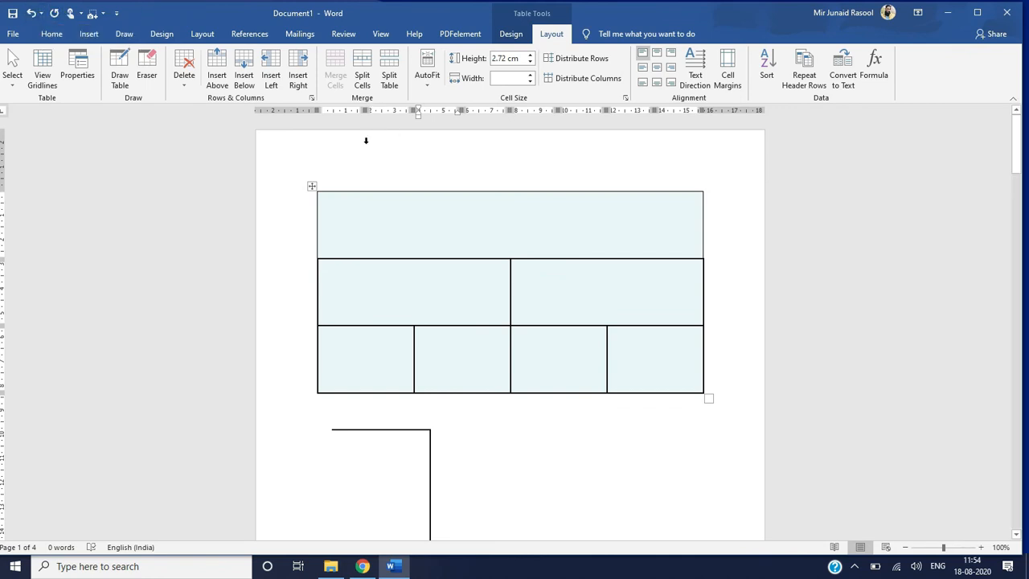
- Select cells across all three rows starting from the top-left cell, and apply Split Table to the selection
click(344, 210)
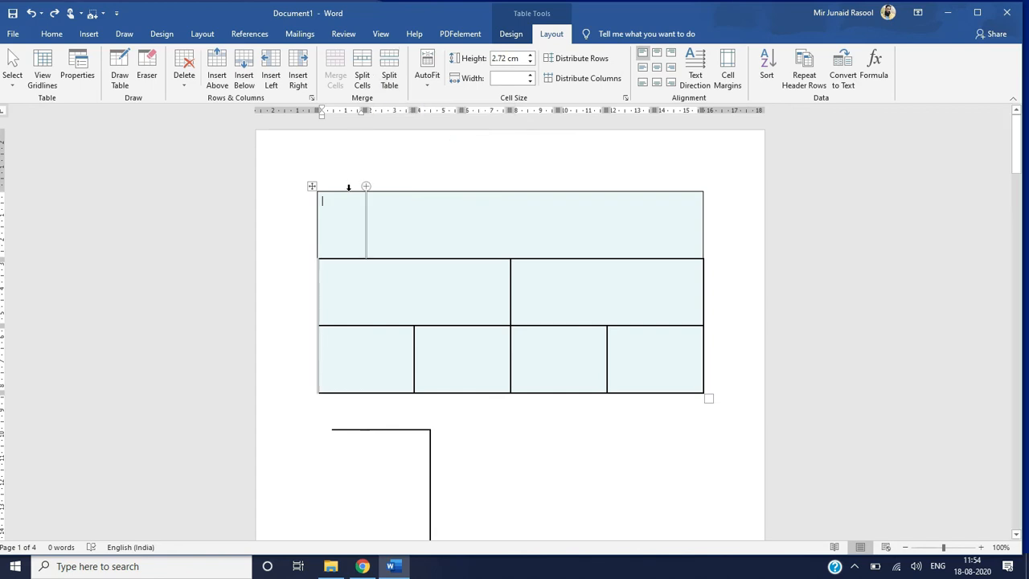
drag(345, 208, 597, 367)
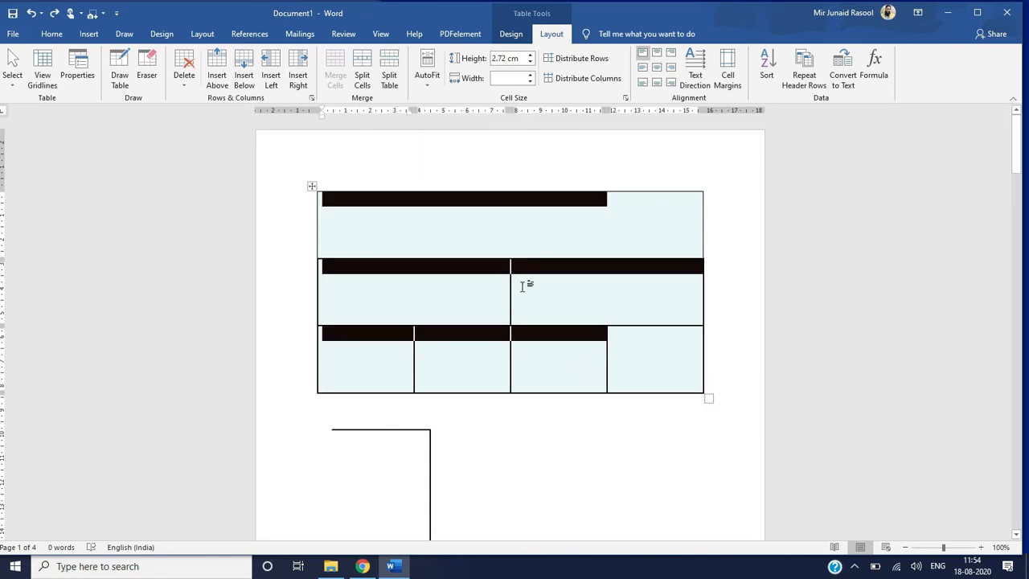
click(391, 77)
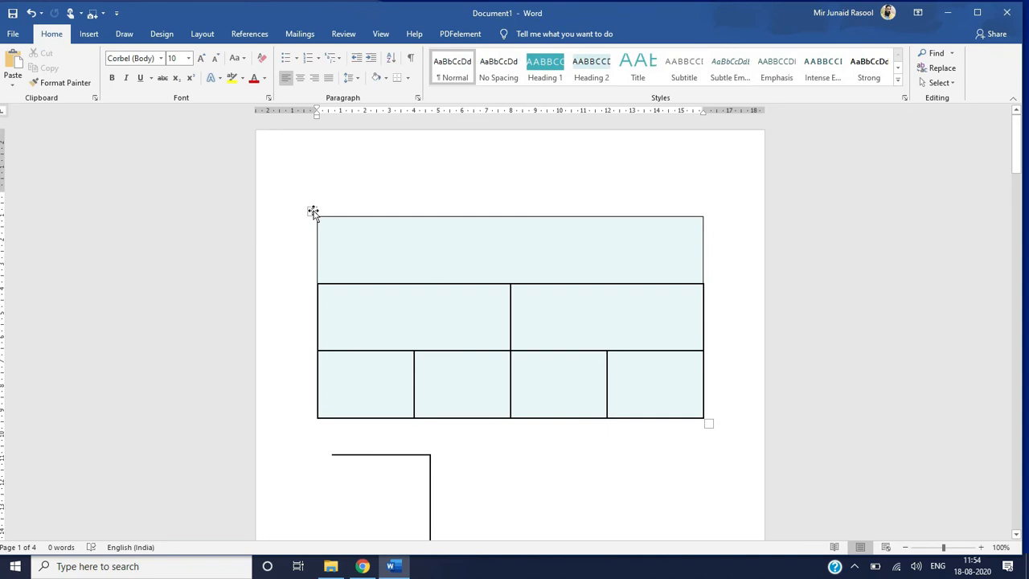
- Apply Split Table to the whole table, and center its cell contents both horizontally and vertically
click(312, 211)
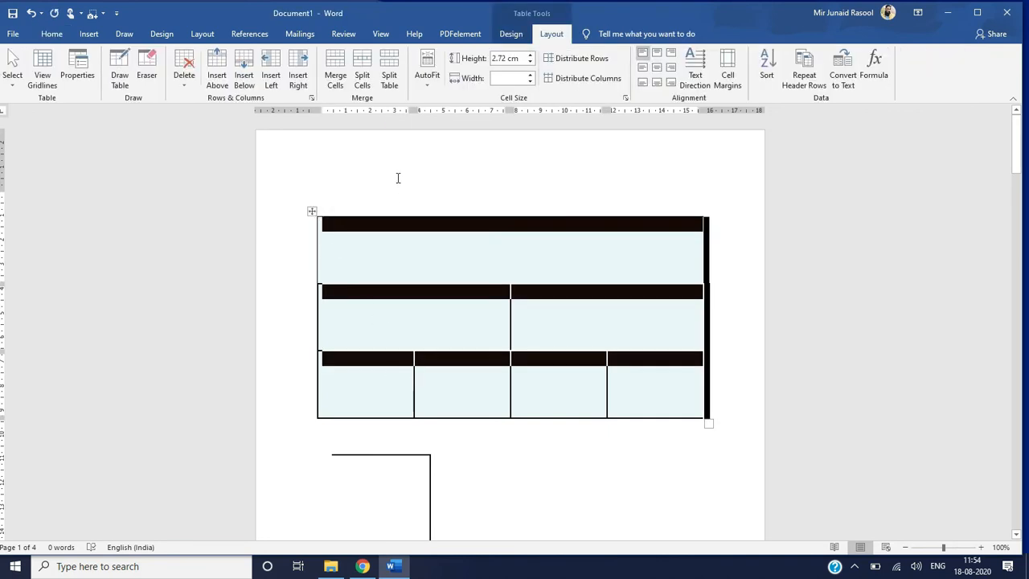
click(391, 81)
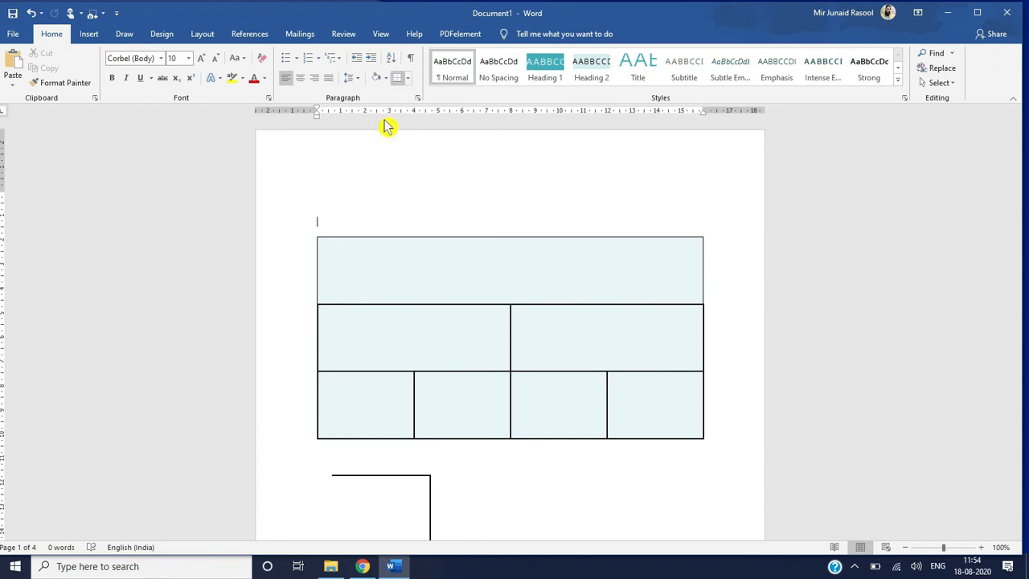
click(312, 233)
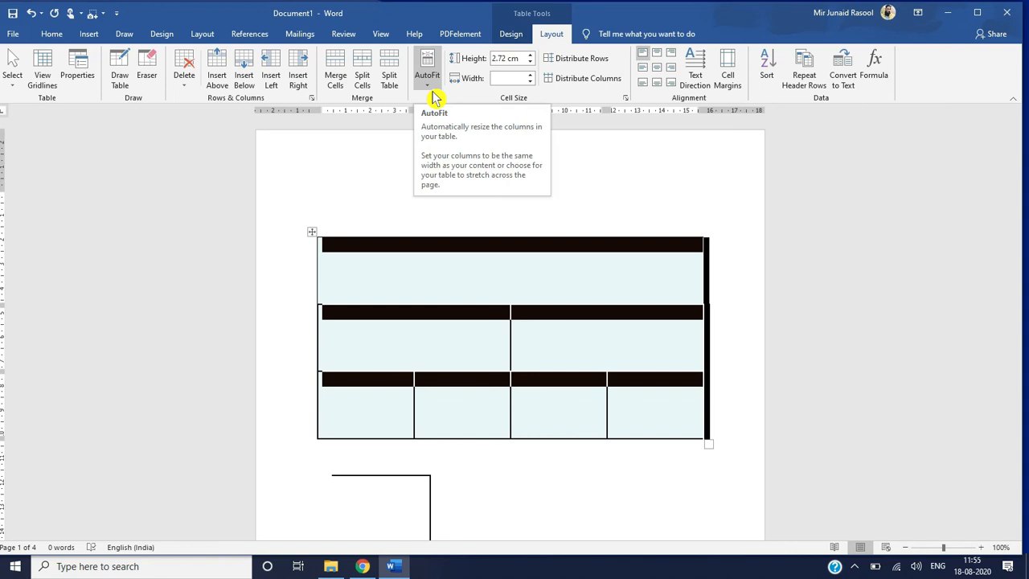
click(661, 70)
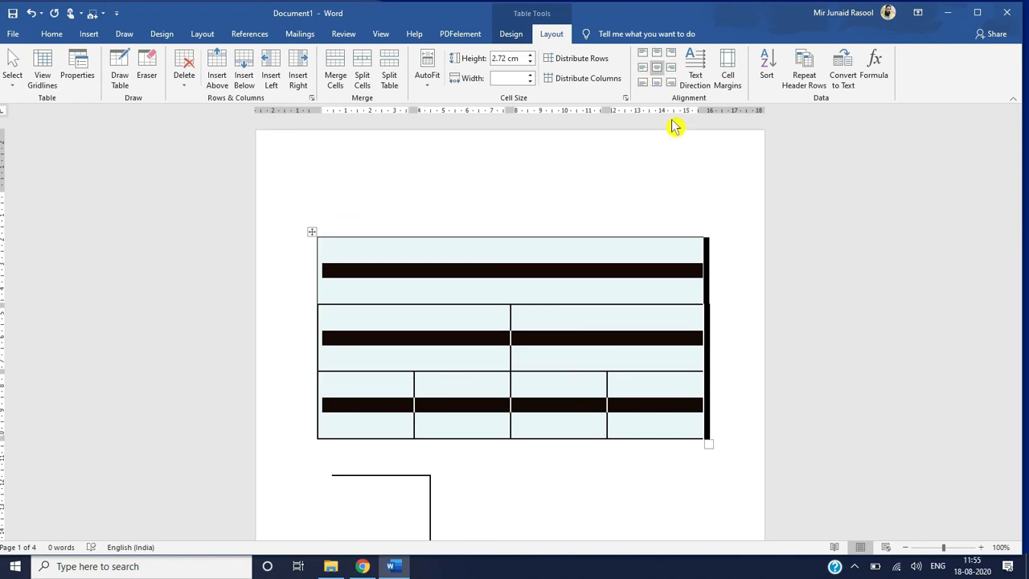
click(657, 67)
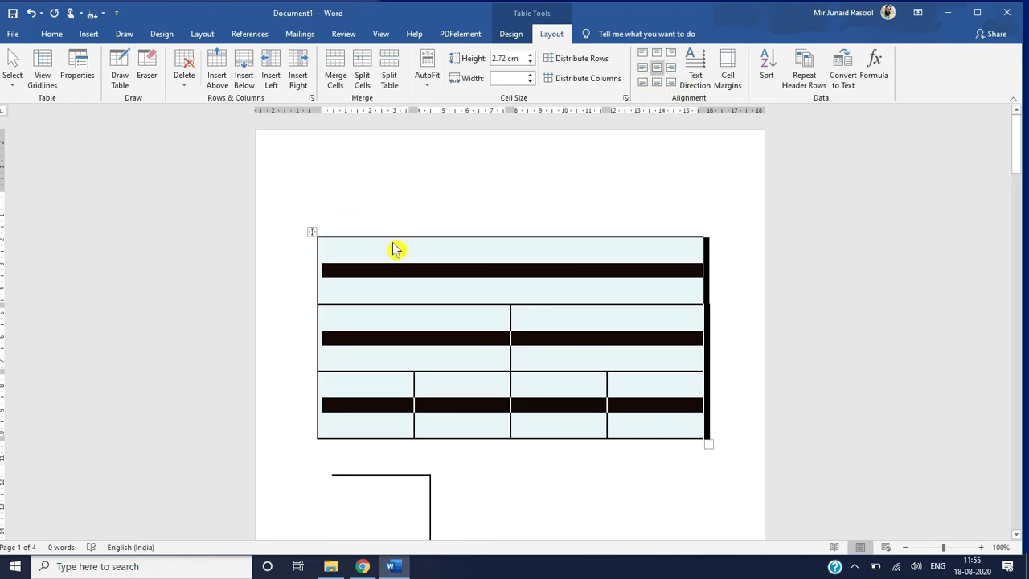
- Delete all the document's content, including the tables, leaving an empty page
click(314, 234)
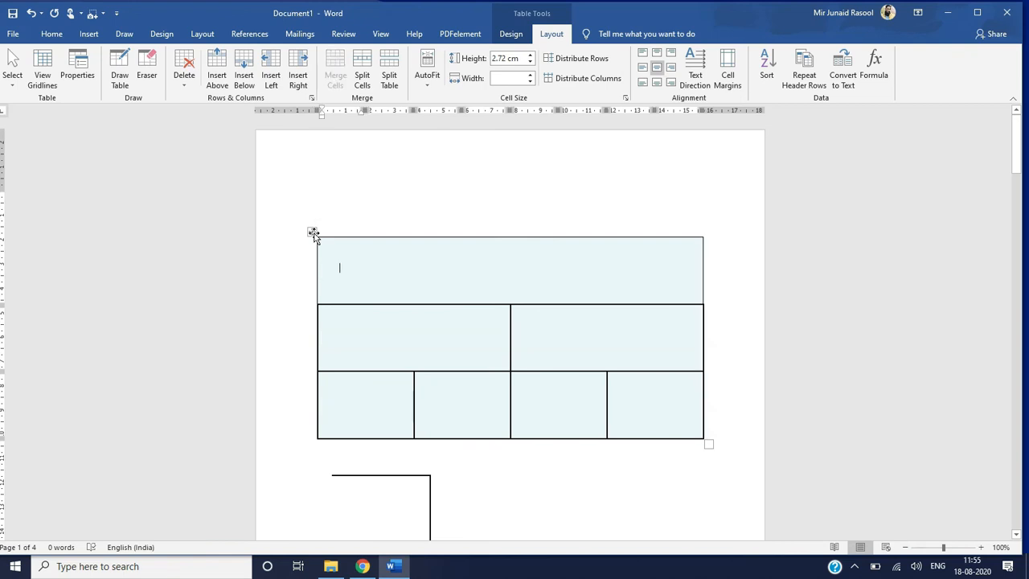
click(314, 235)
click(313, 234)
click(441, 512)
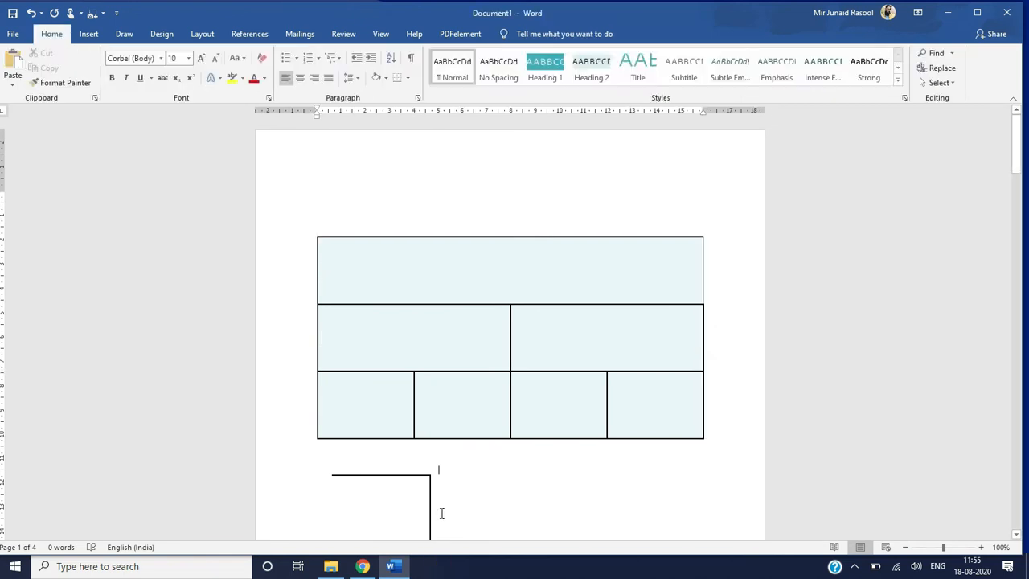
key(ctrl+a)
key(Delete)
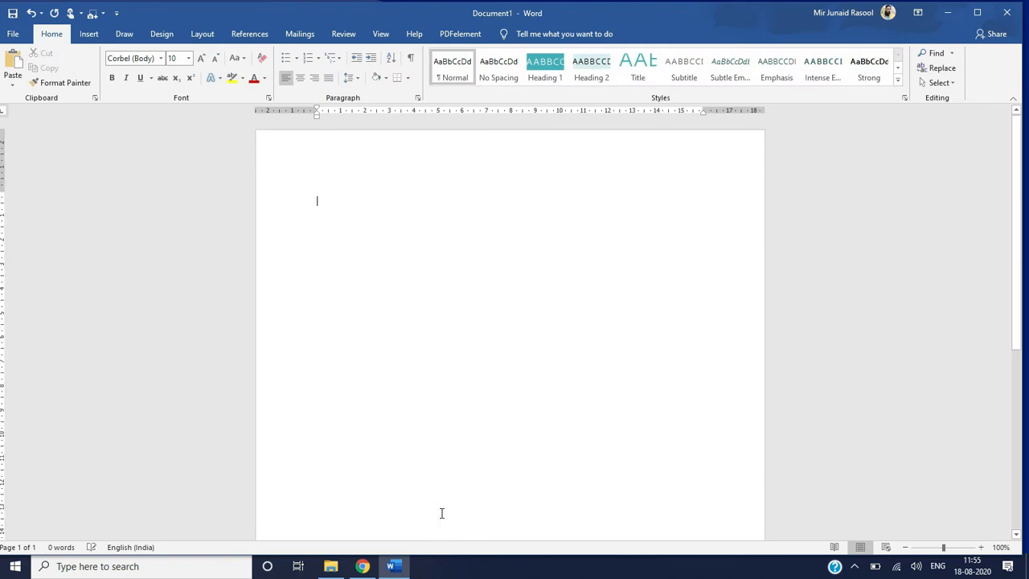
click(90, 33)
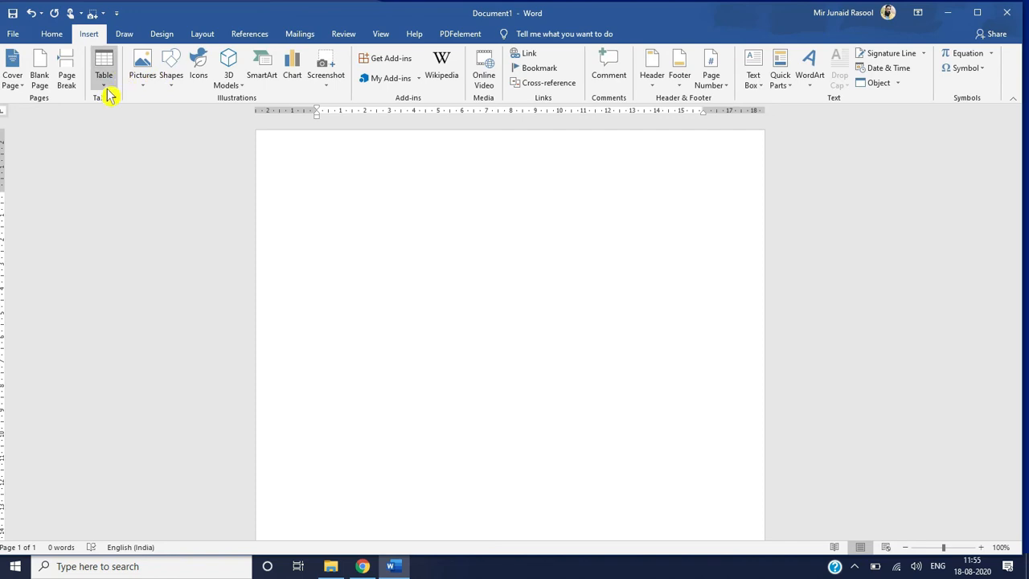
click(145, 81)
click(146, 86)
click(145, 86)
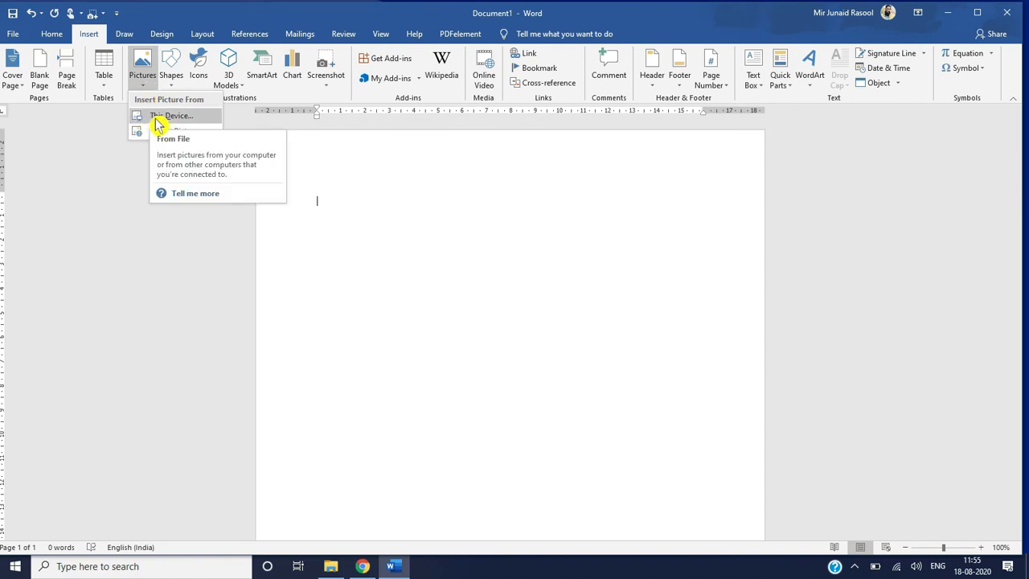
click(152, 119)
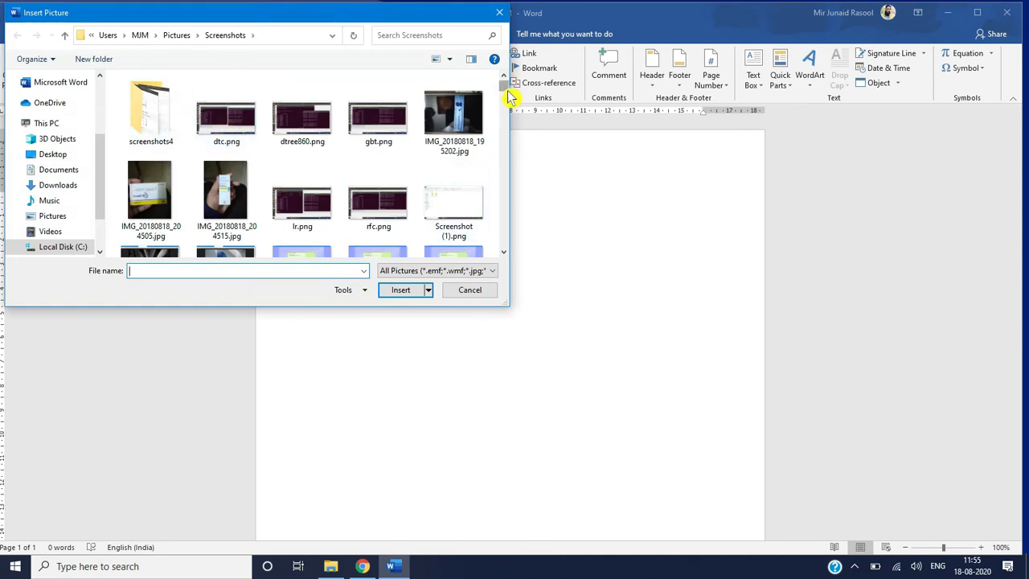
scroll(507, 101, down, 5)
scroll(506, 105, up, 1)
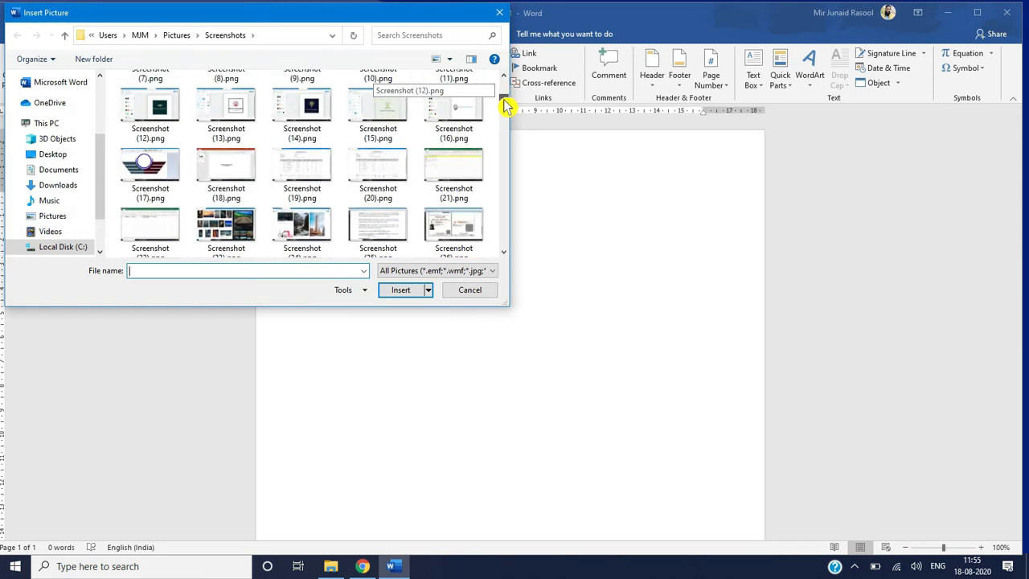
click(450, 173)
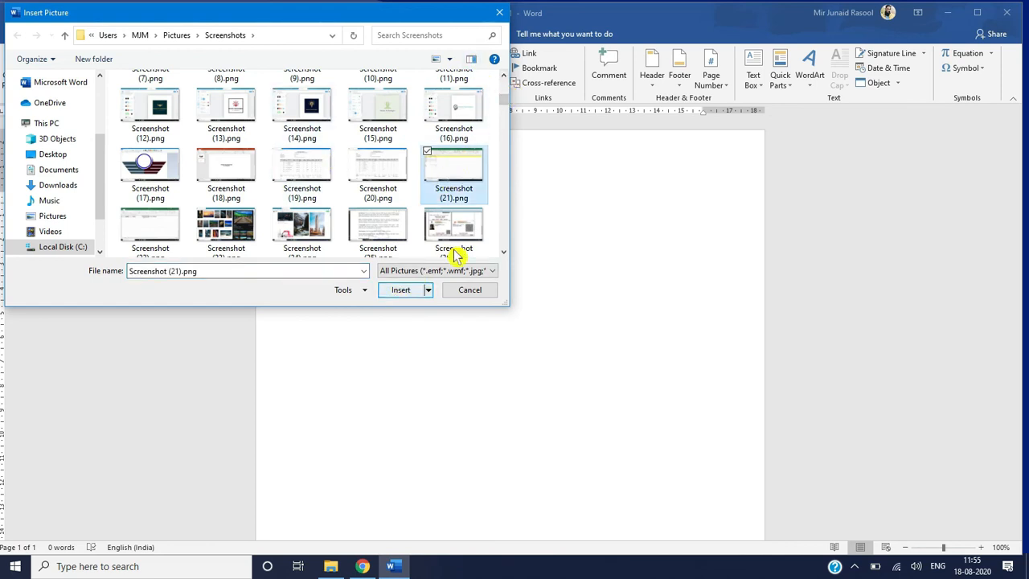
click(462, 293)
- Insert the picture Screenshot (6).png from the Screenshots folder on this device
click(148, 91)
click(166, 116)
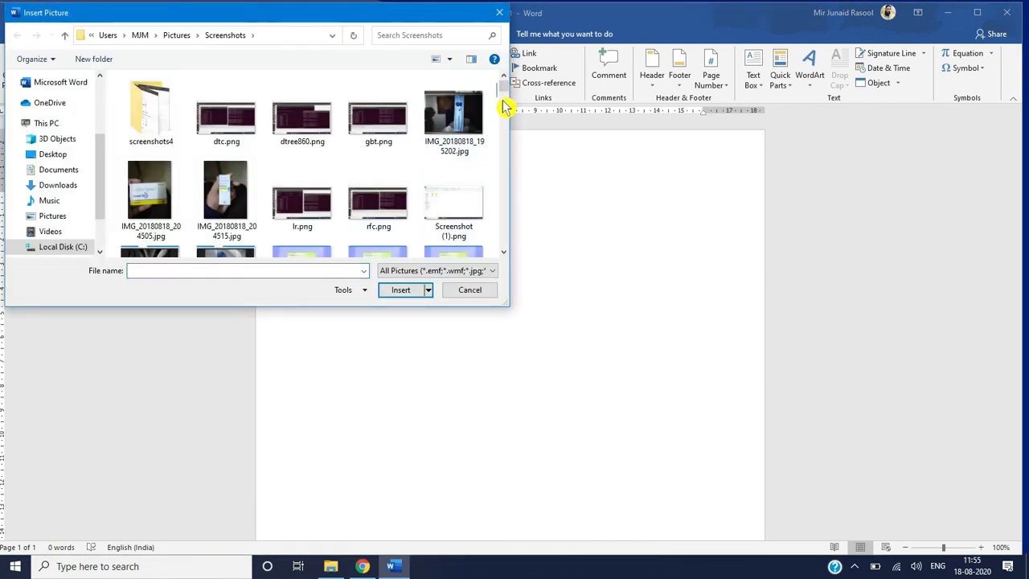
click(461, 235)
click(457, 254)
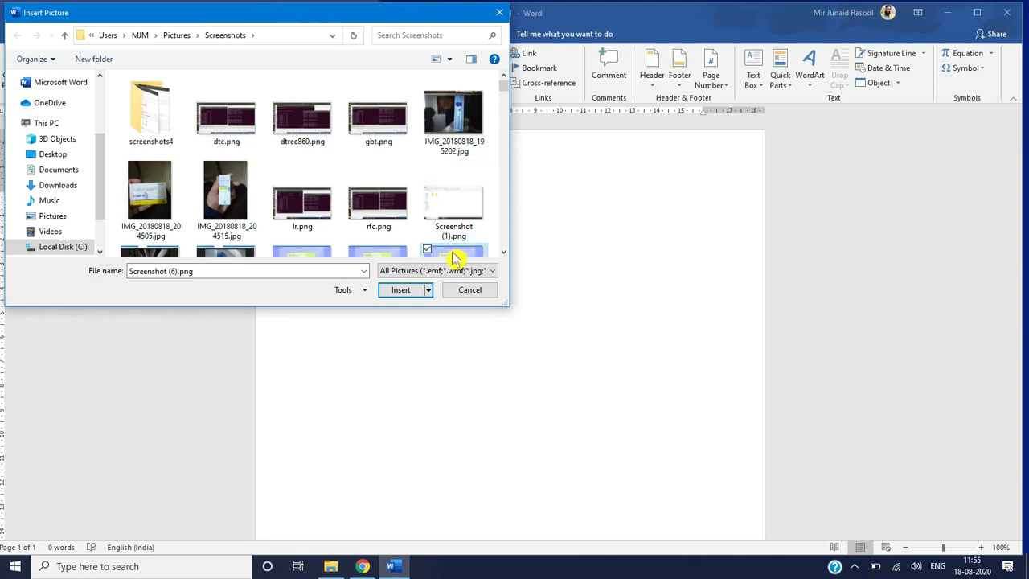
click(400, 291)
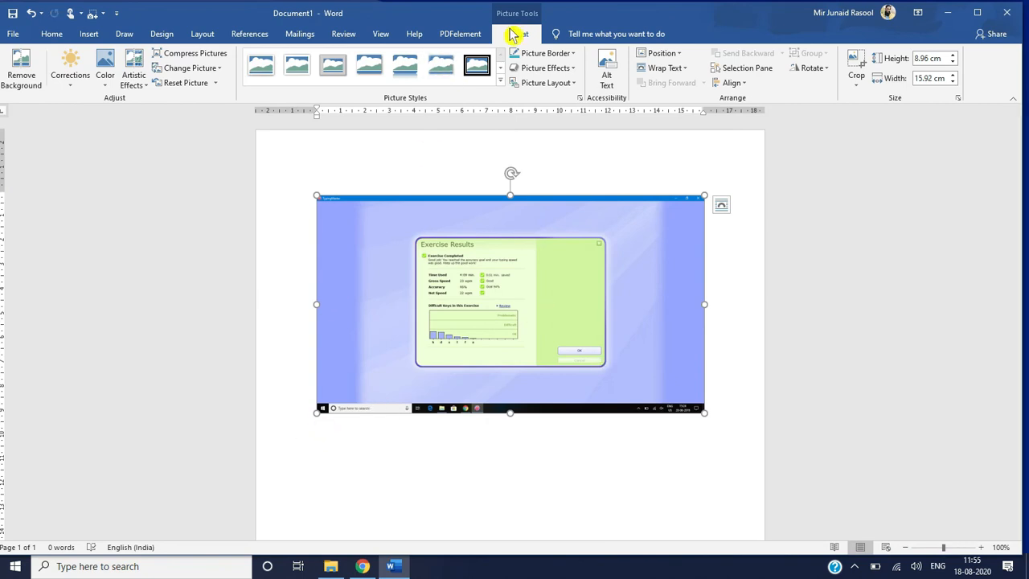
- Apply the black double-frame picture style to the picture, and look through the other picture styles and the Wrap Text options
click(477, 69)
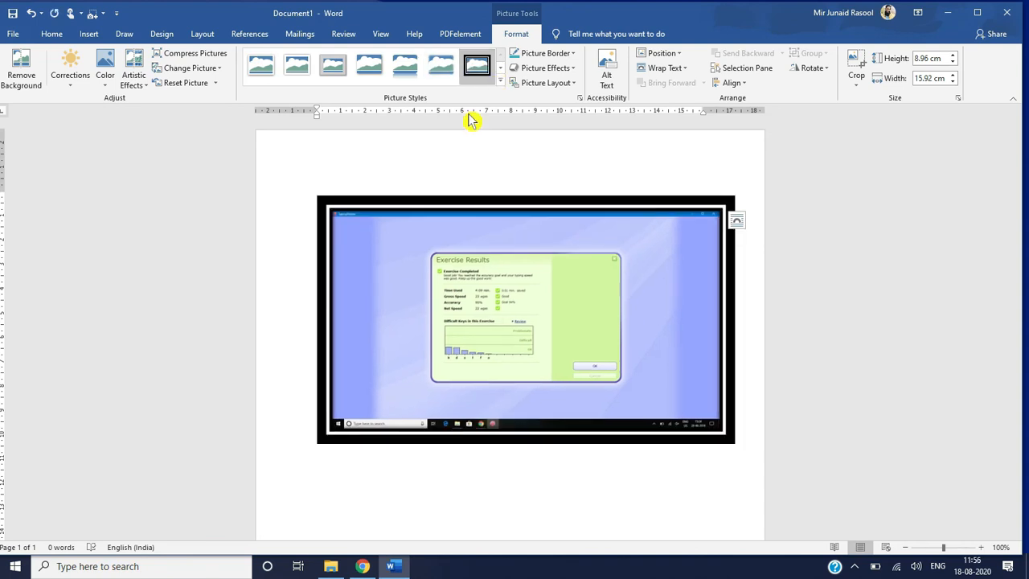
click(500, 81)
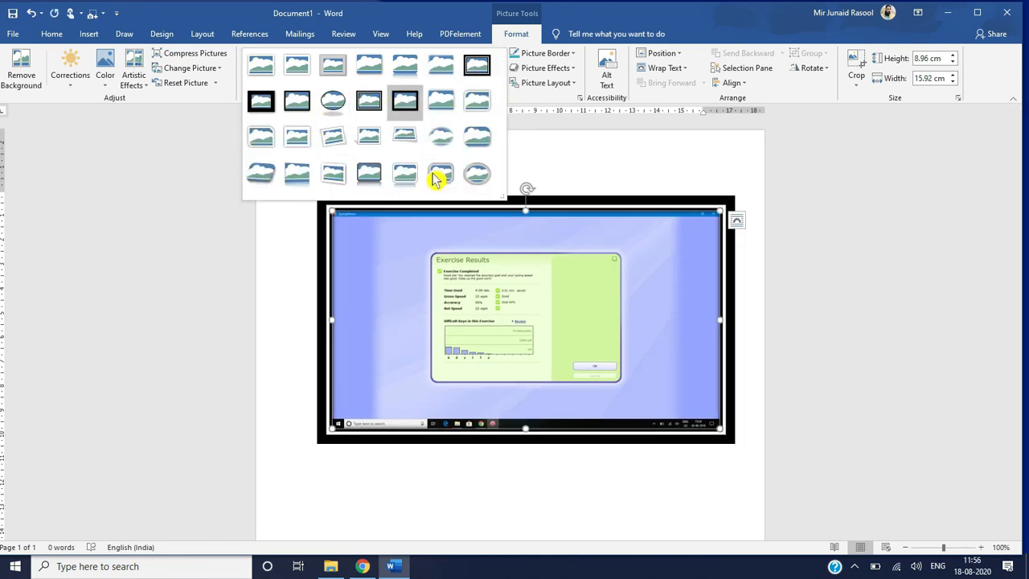
click(604, 230)
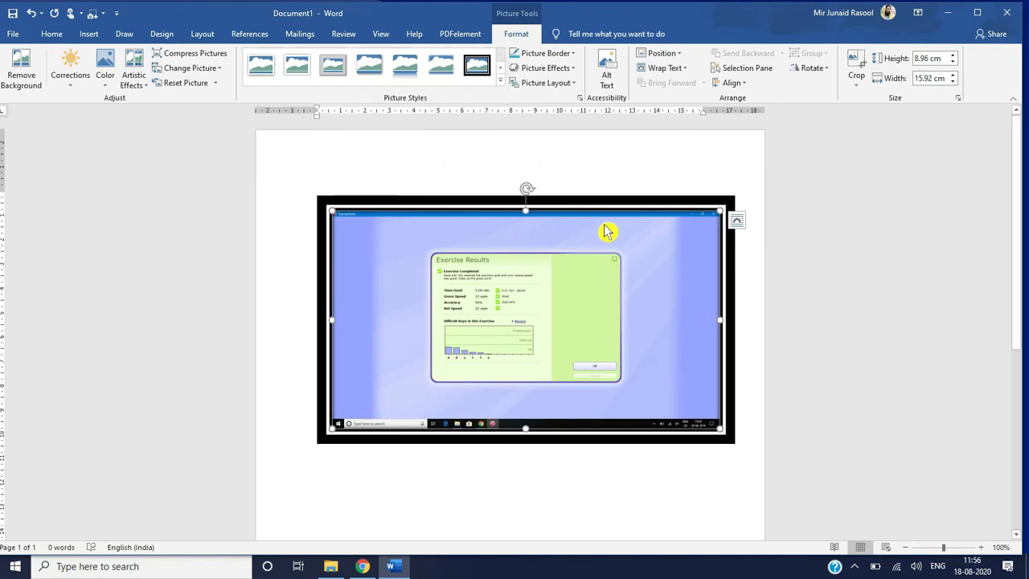
click(675, 71)
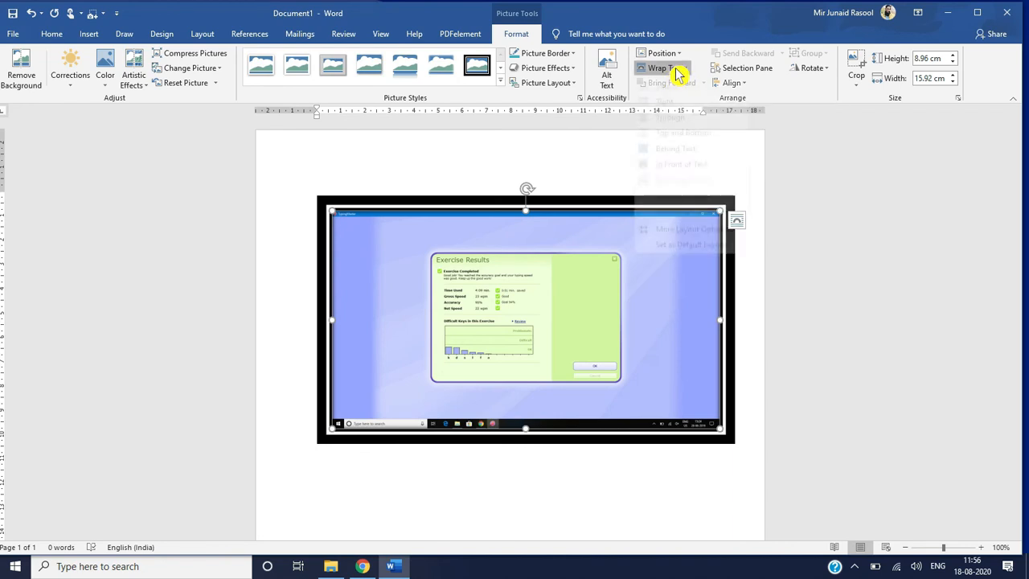
- Delete the framed picture from the page and return to the insert commands
click(486, 308)
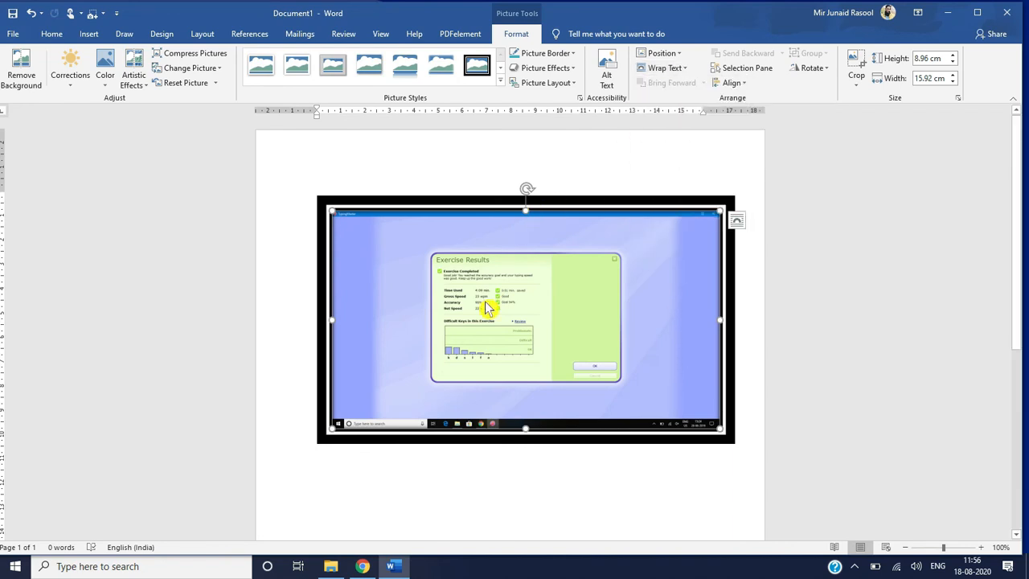
key(Delete)
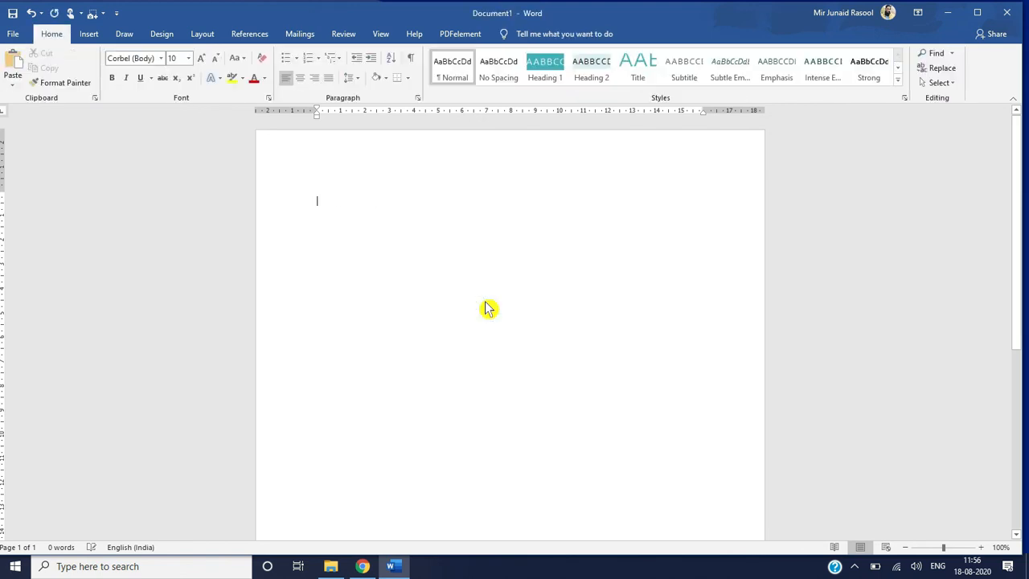
click(105, 33)
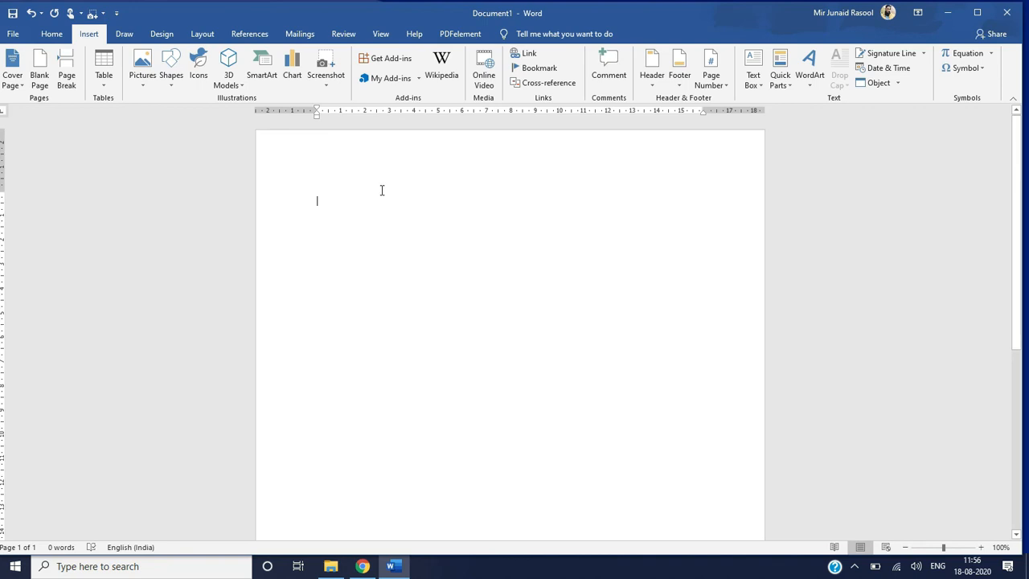
click(382, 36)
- Draw a rectangle about 6.3 cm high and 6.8 cm wide in the upper part of the page
click(148, 87)
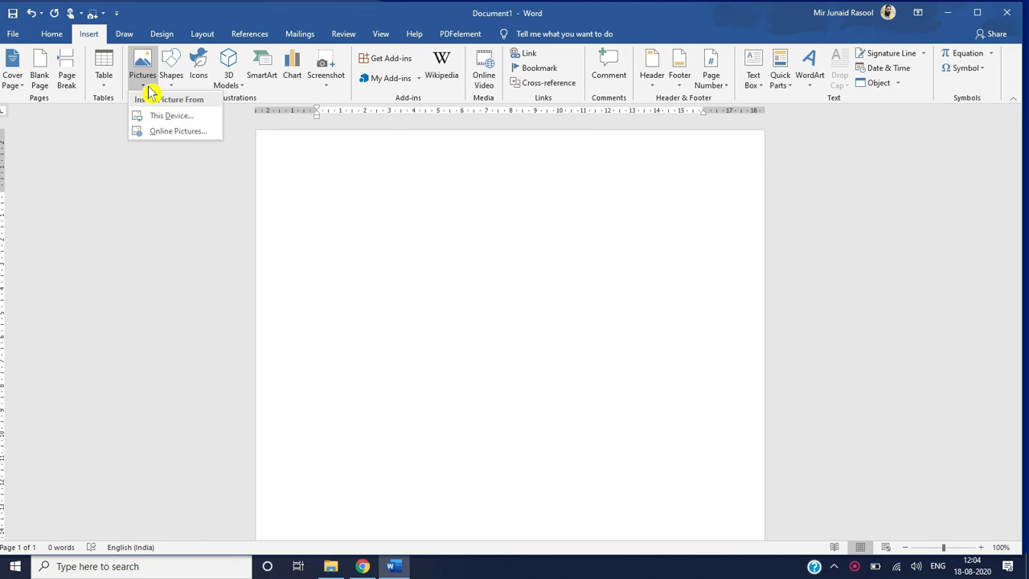
click(178, 87)
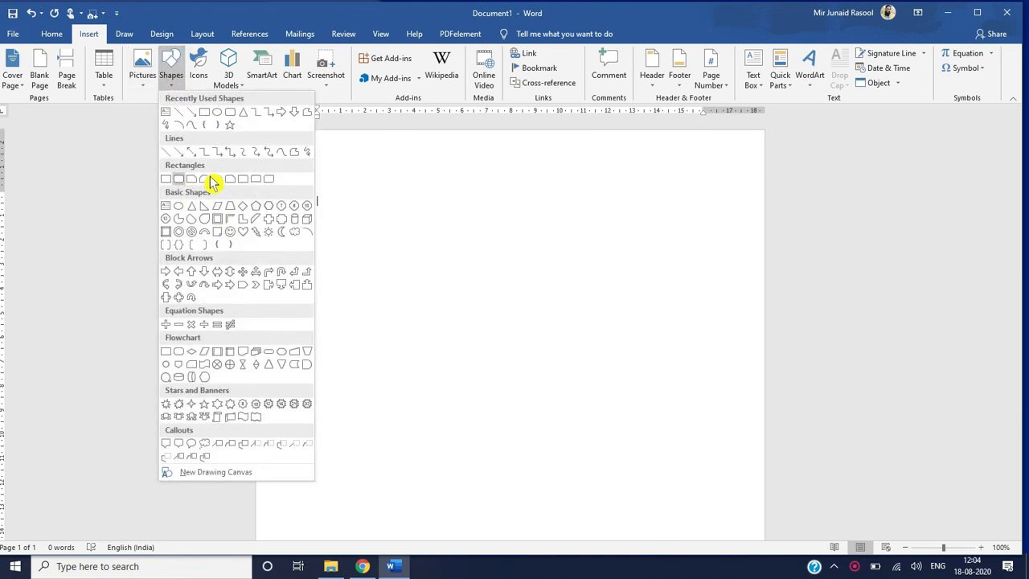
click(204, 111)
drag(346, 216, 509, 368)
- Switch on Edit Points for the rectangle, and start Add Text inside it
right_click(372, 262)
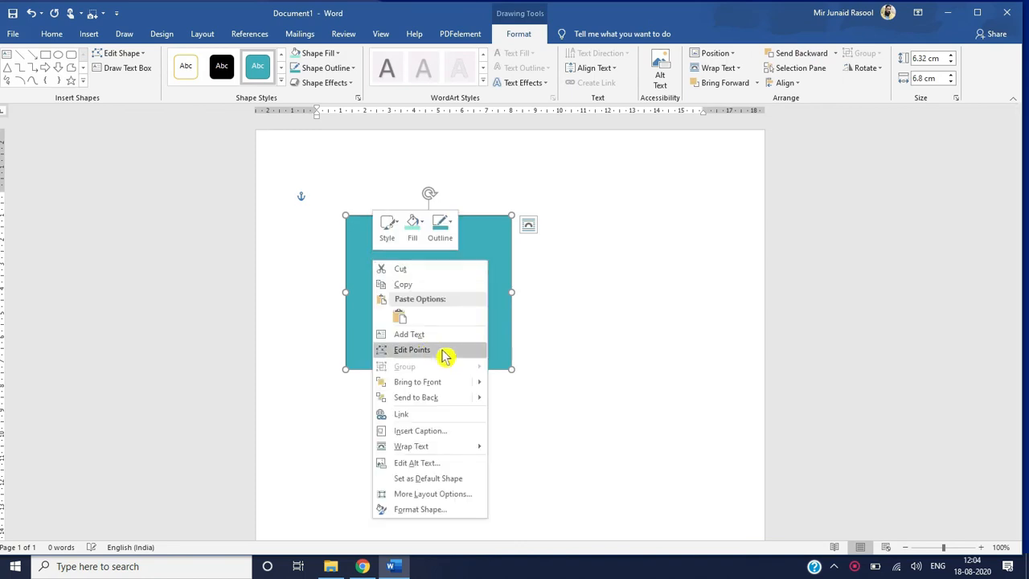
click(424, 351)
right_click(402, 314)
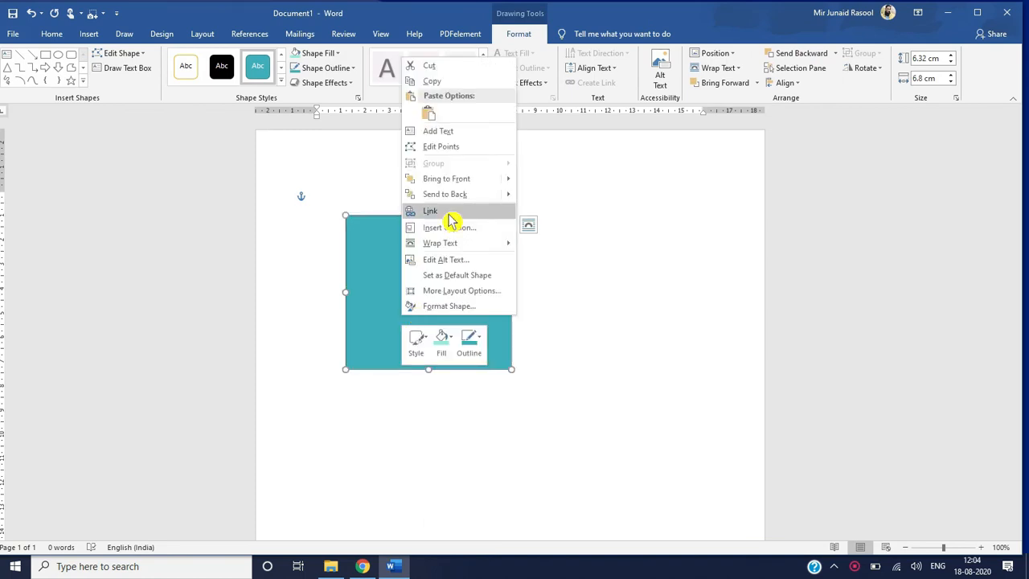
click(476, 131)
text(jdjj)
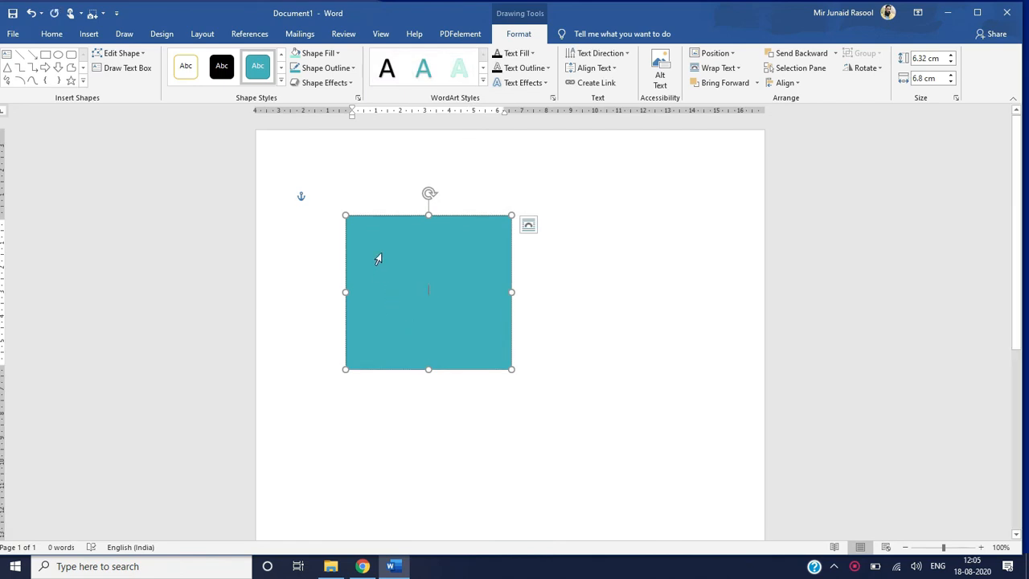
- Select the rectangle as an object and delete it from the page
click(403, 222)
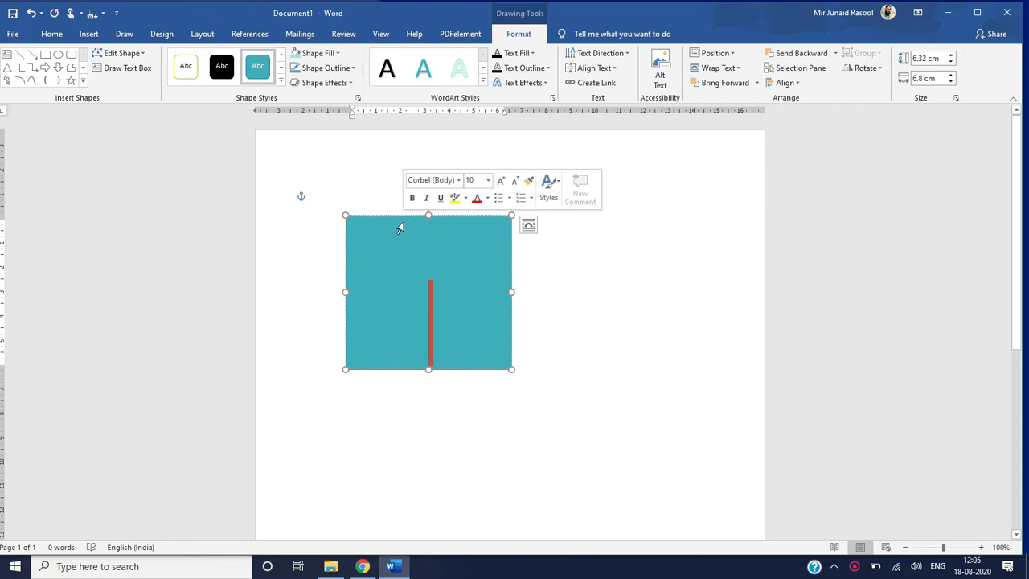
click(352, 217)
key(Delete)
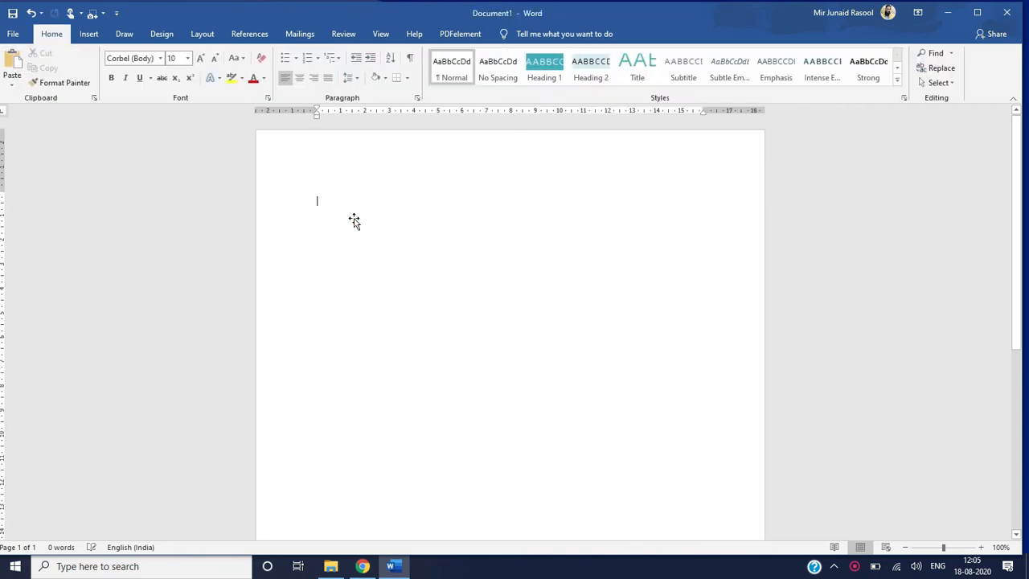
- View the Shapes gallery and the icon library, and close the library window
click(93, 35)
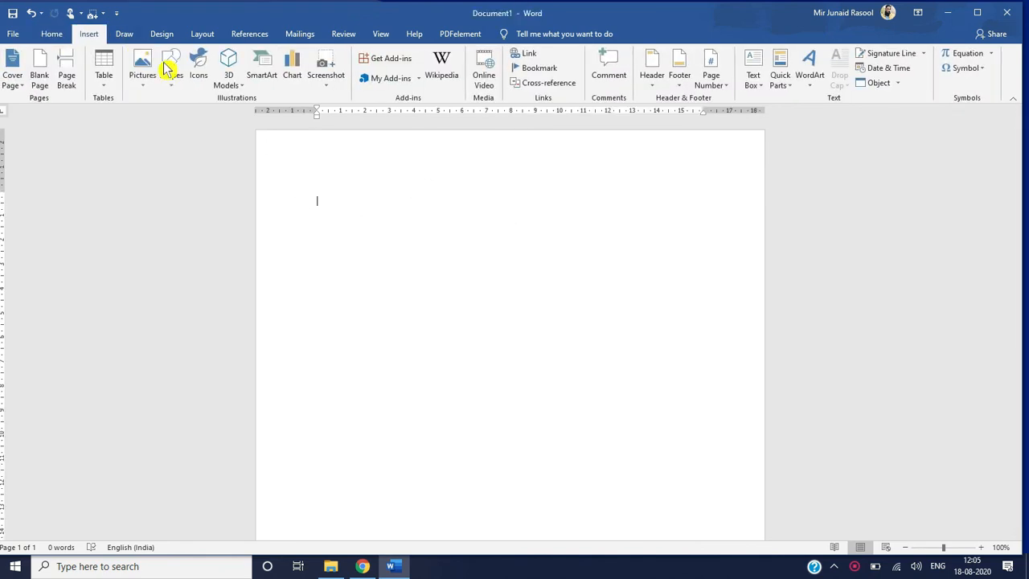
click(178, 89)
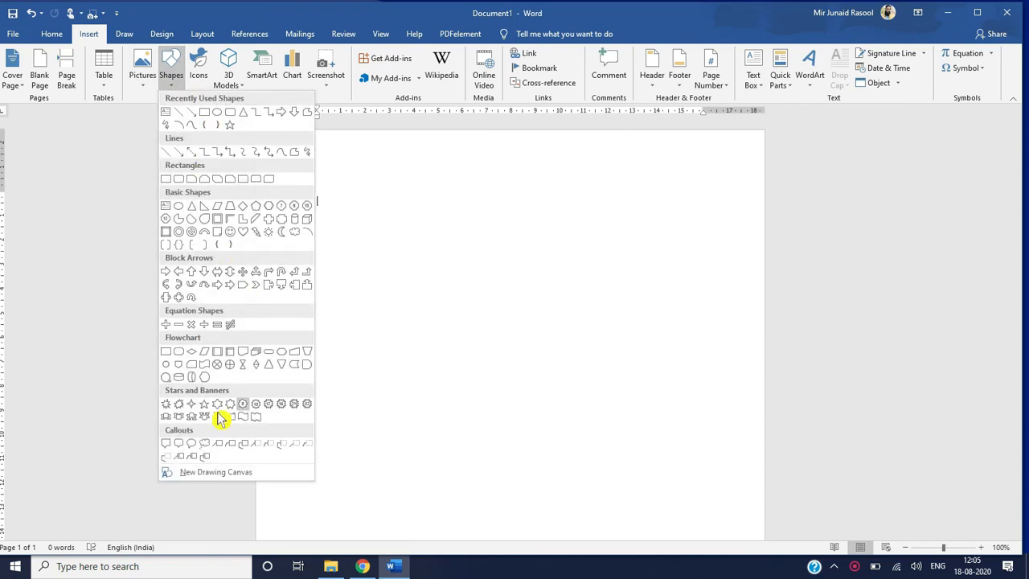
click(198, 80)
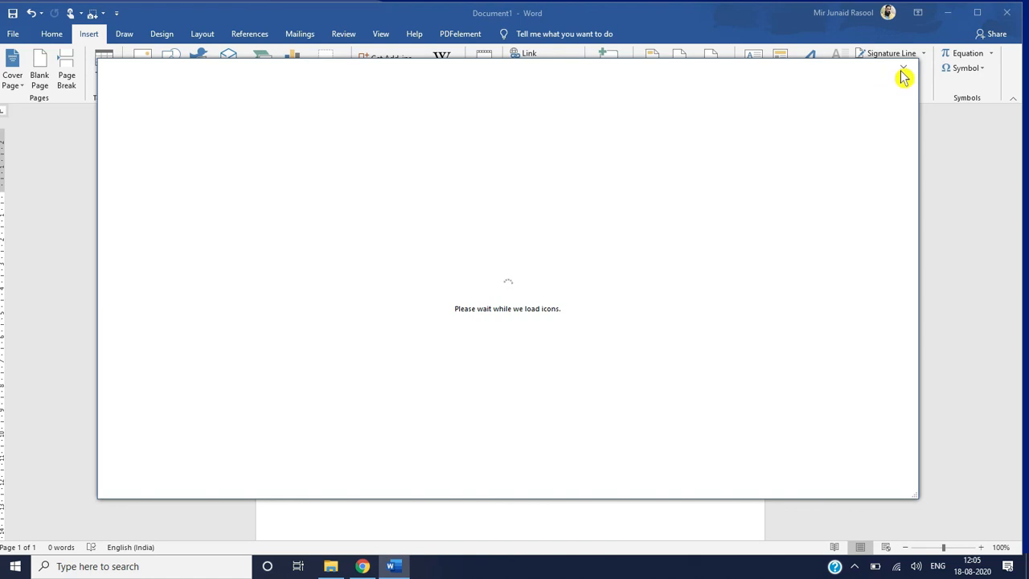
click(903, 69)
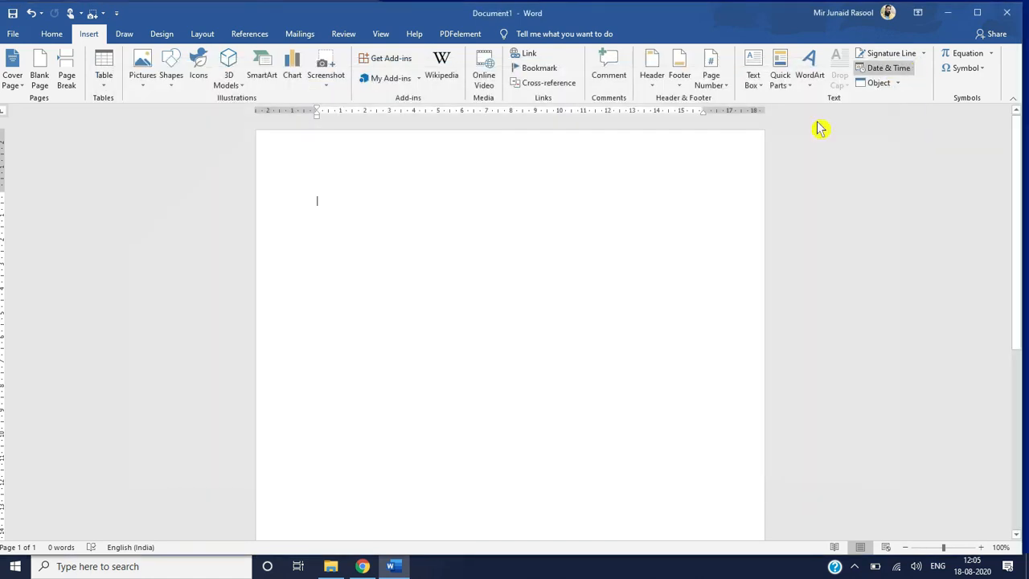
- View the 3D model sources, and insert a Basic Block List SmartArt graphic on the page
click(229, 80)
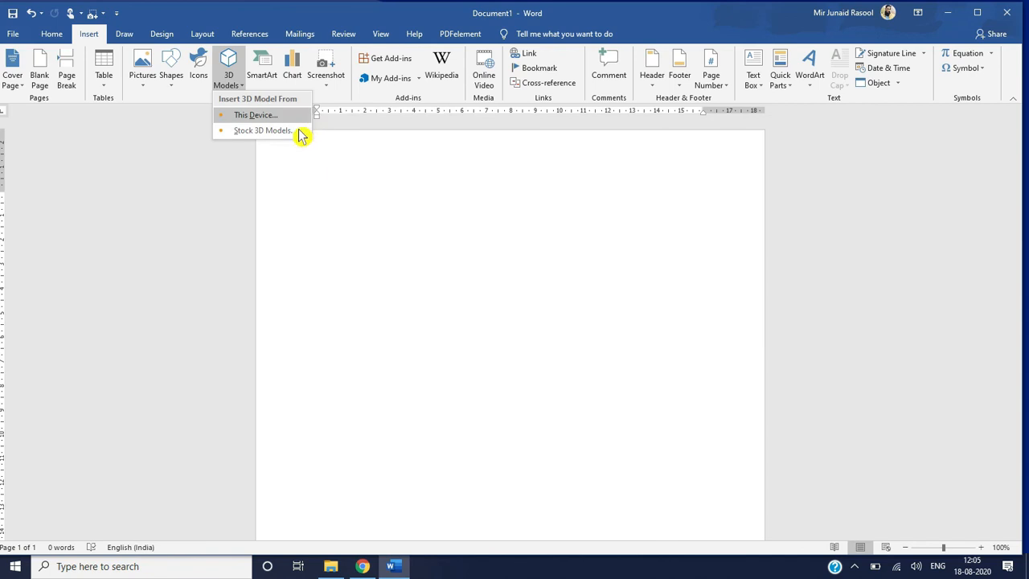
click(262, 69)
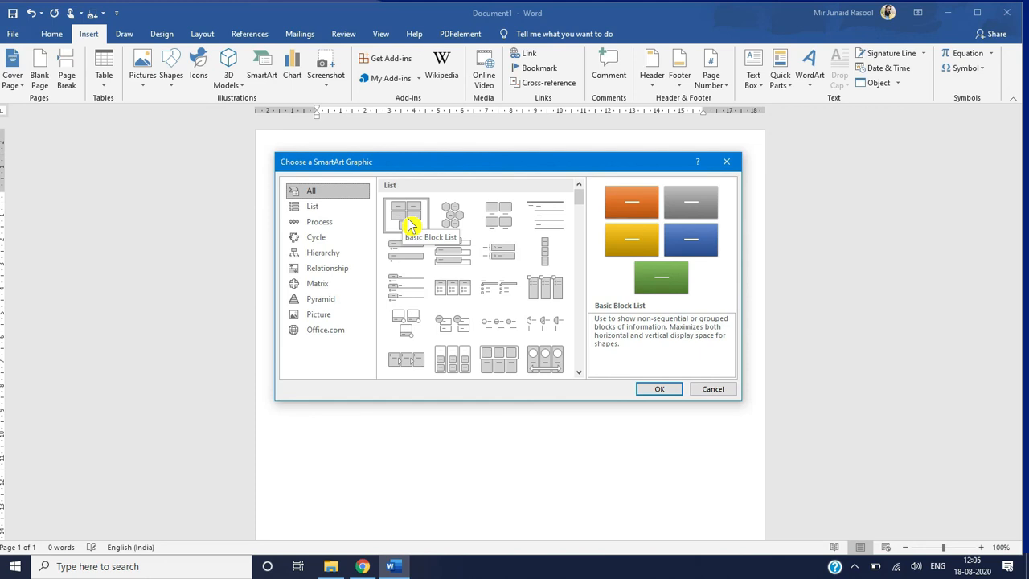
click(660, 390)
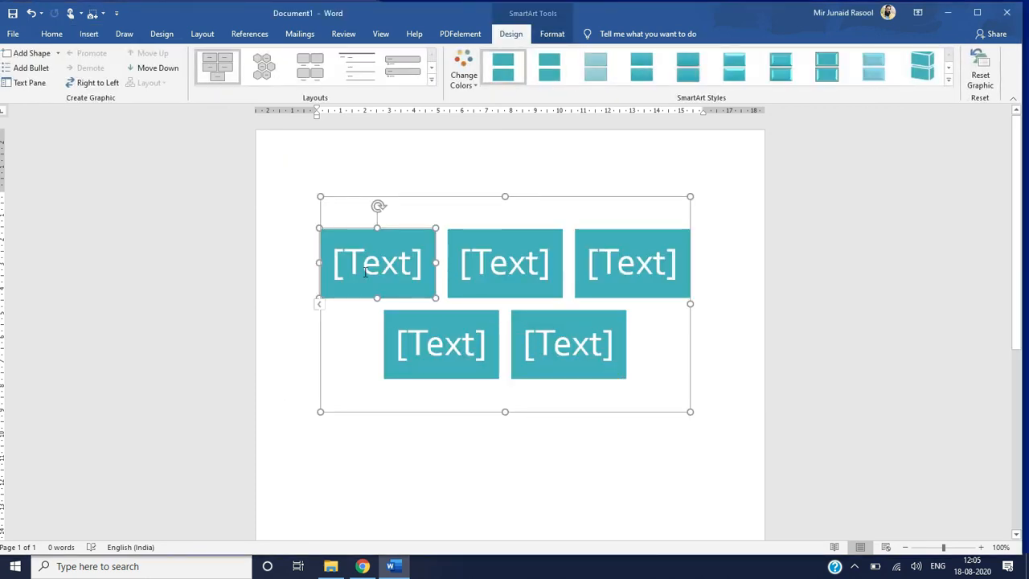
- Select the whole SmartArt graphic and delete it from the page
click(448, 197)
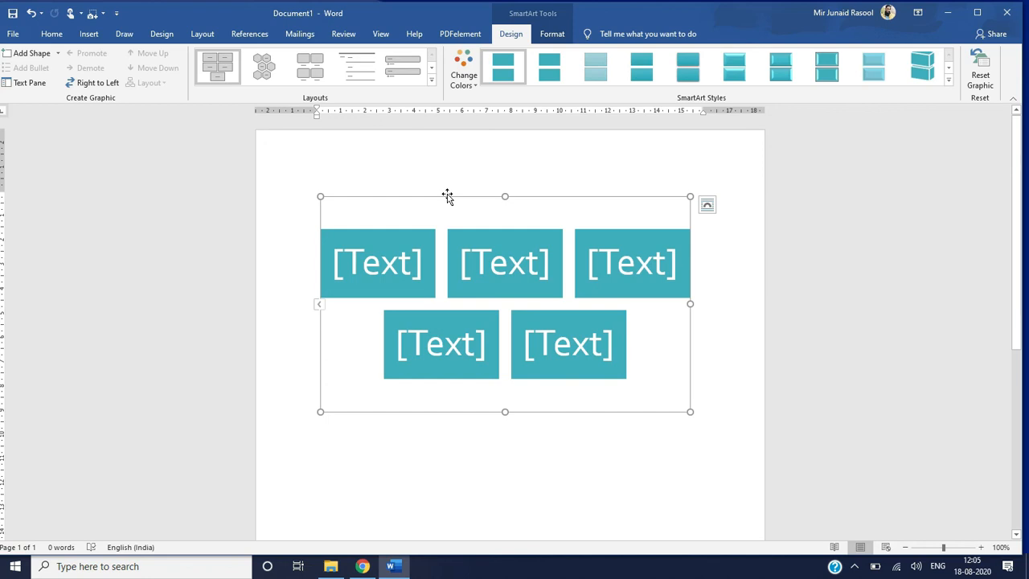
key(Delete)
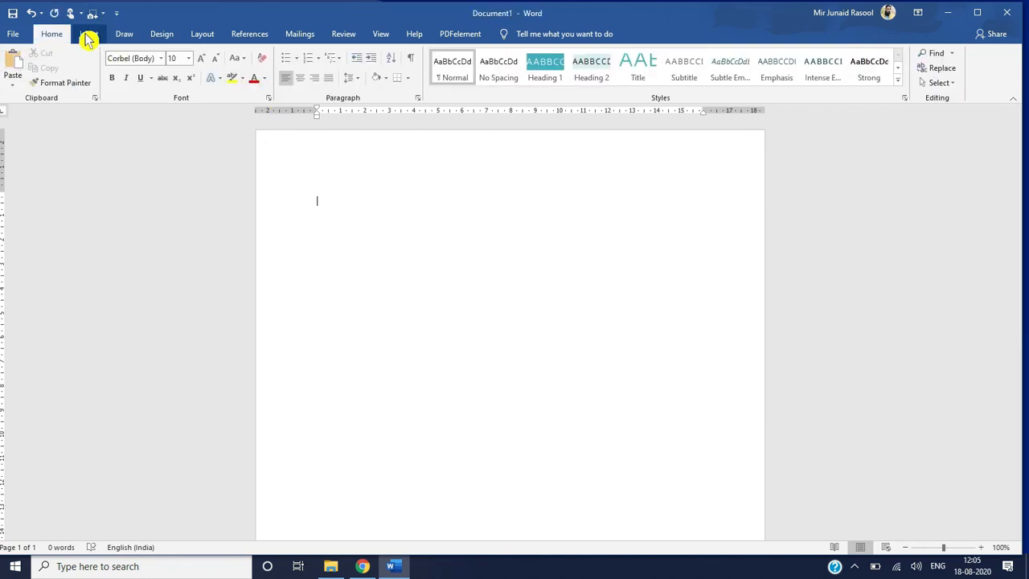
click(88, 37)
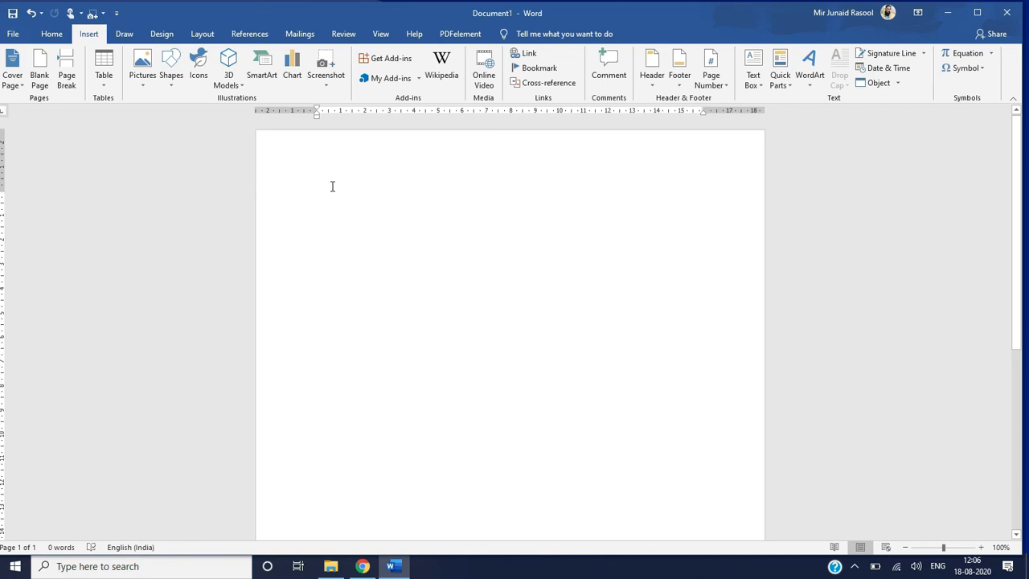
- Switch to Chrome, open a new tab, and minimize the browser to return to Word
click(366, 565)
click(481, 10)
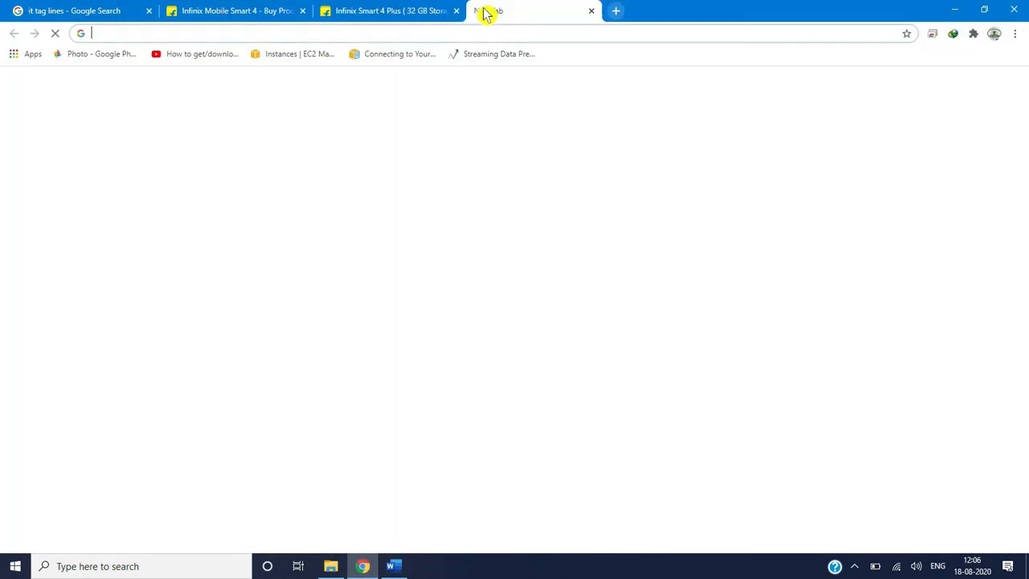
click(954, 10)
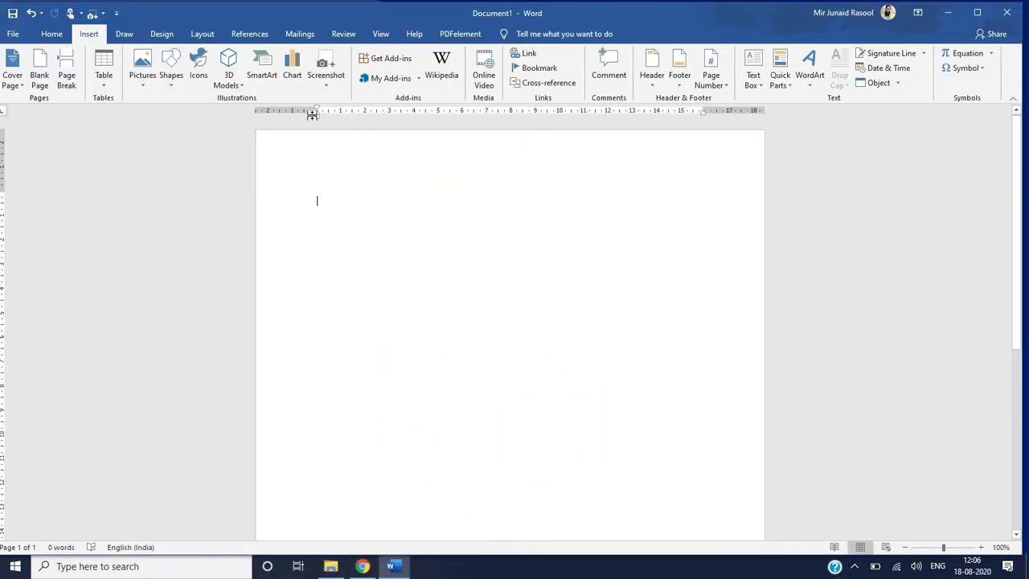
- Insert a screen clipping of the desktop background about 7.2 cm high and 9.9 cm wide, and delete it from the page
click(330, 84)
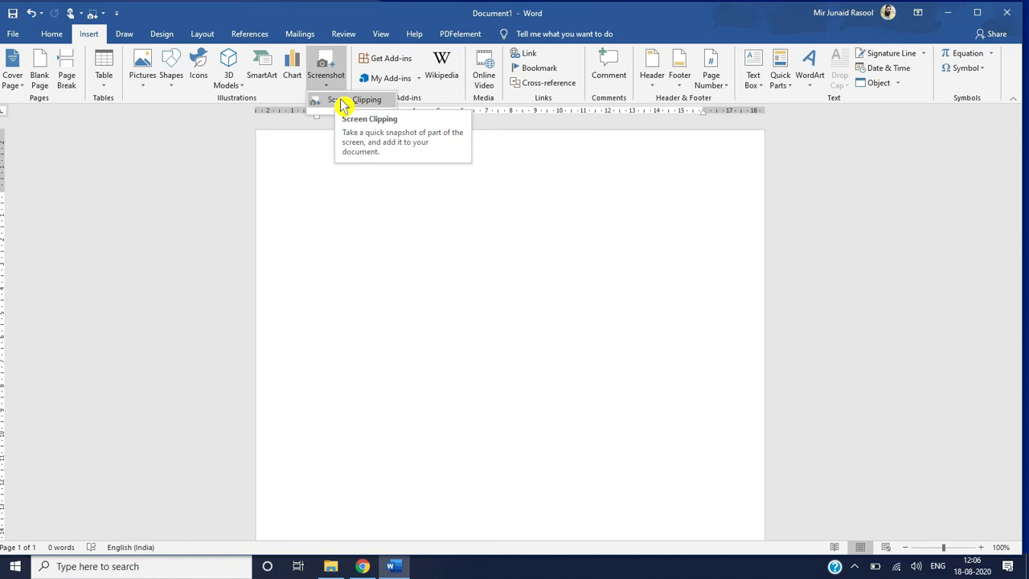
click(354, 99)
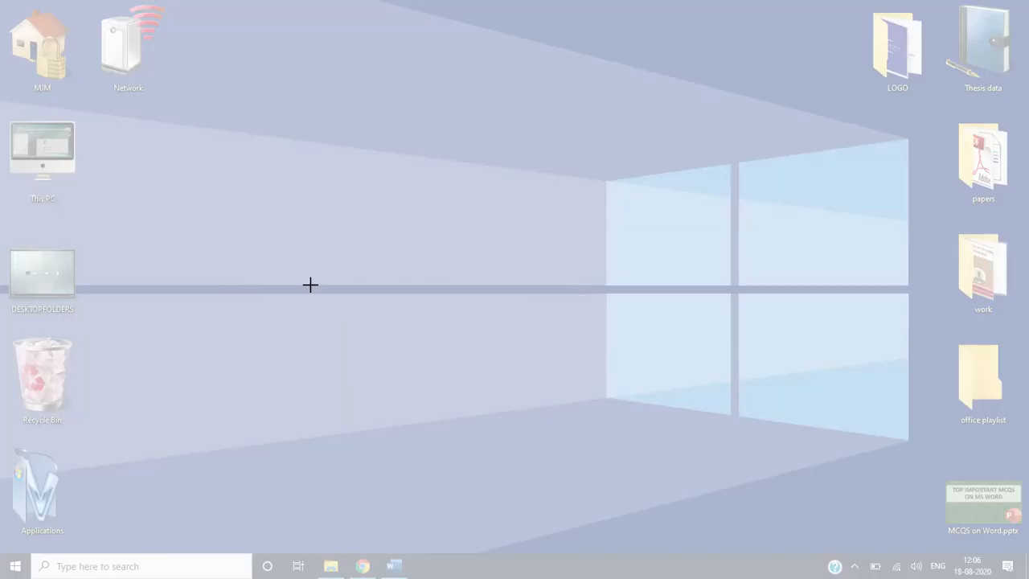
drag(281, 121, 521, 296)
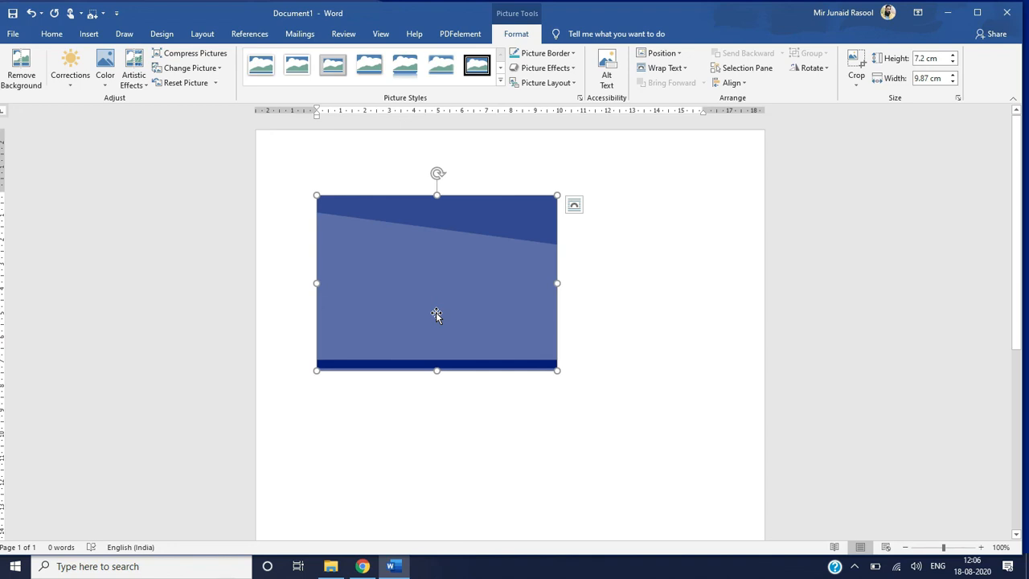
key(Delete)
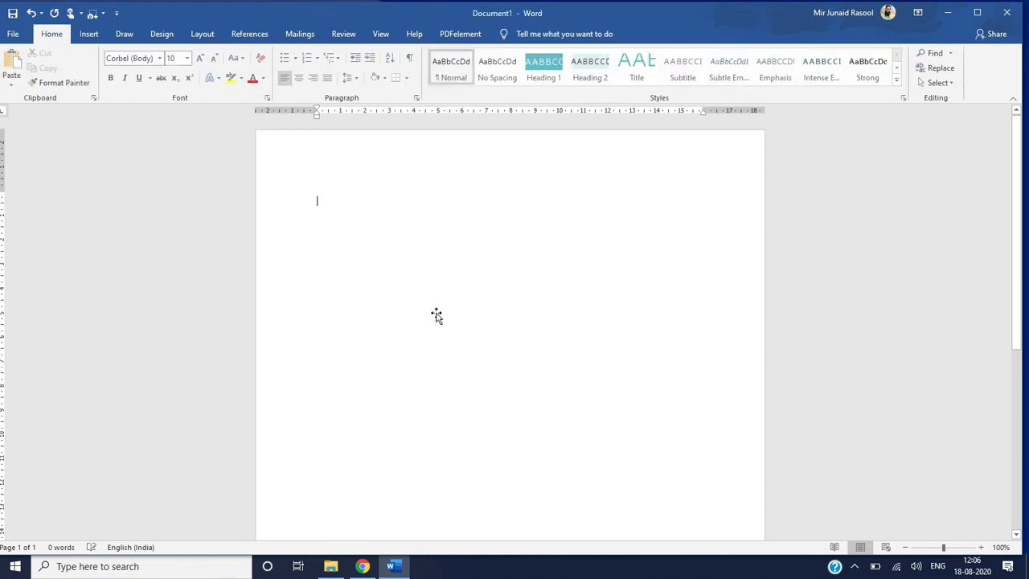
click(90, 36)
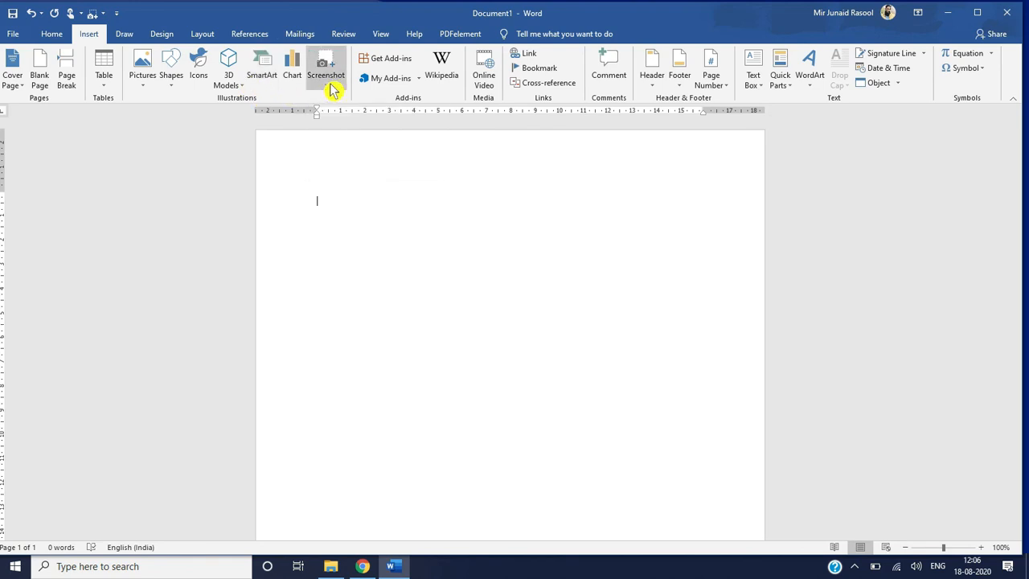
- Paste a tall rectangular screen snip of the blank page area into the document, and delete the pasted picture
key(super+shift+s)
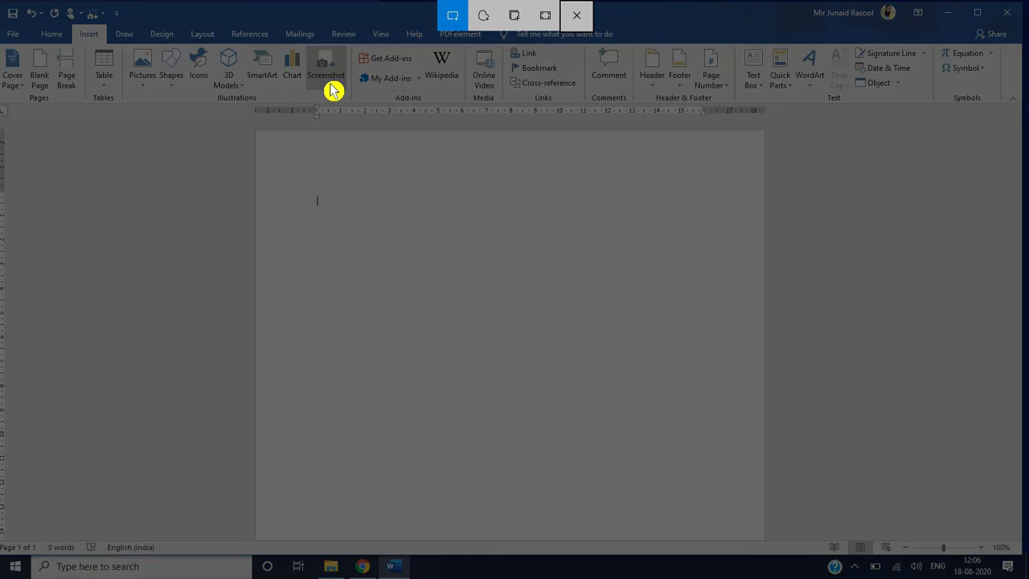
drag(417, 190, 490, 357)
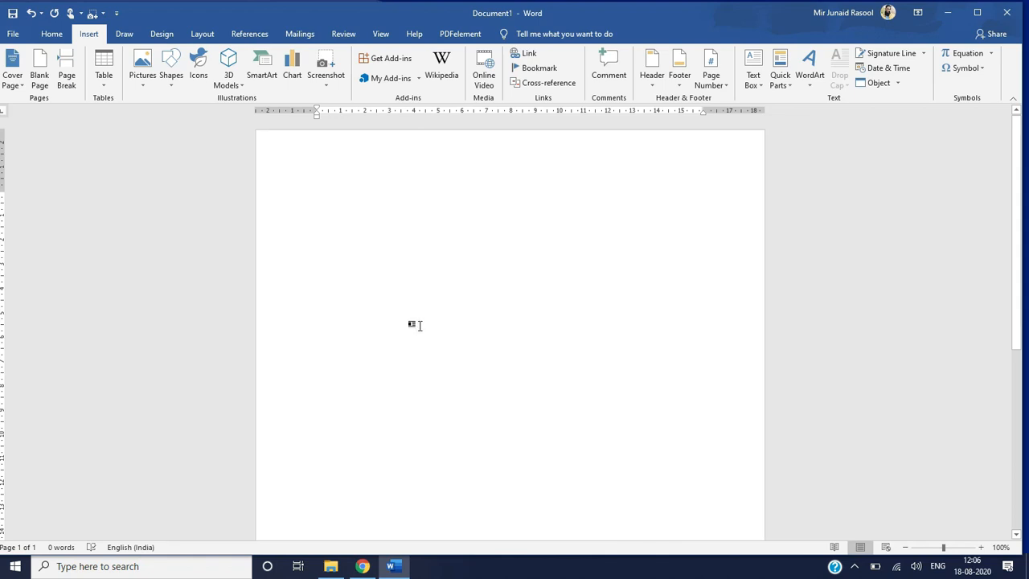
key(ctrl+v)
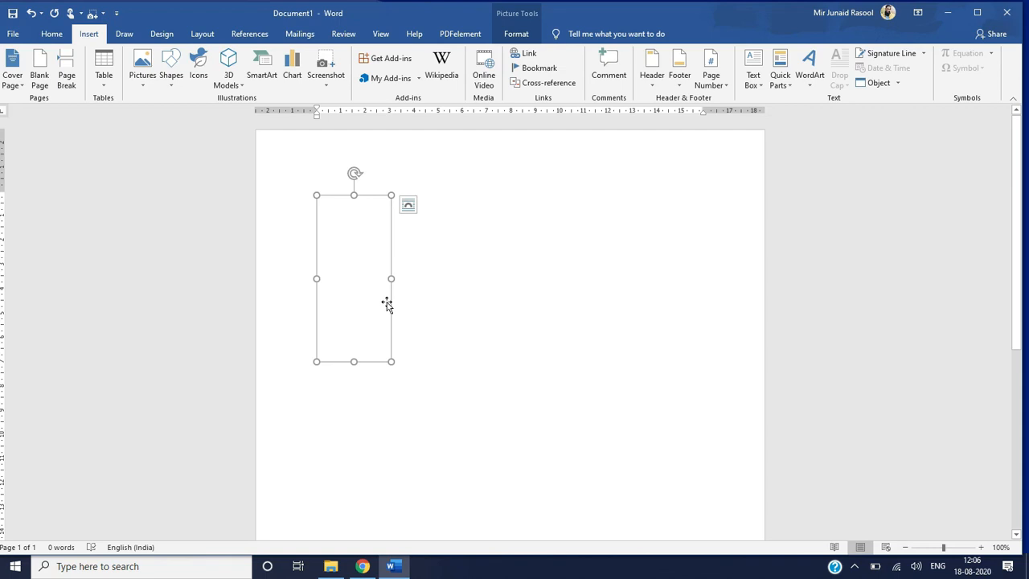
key(Delete)
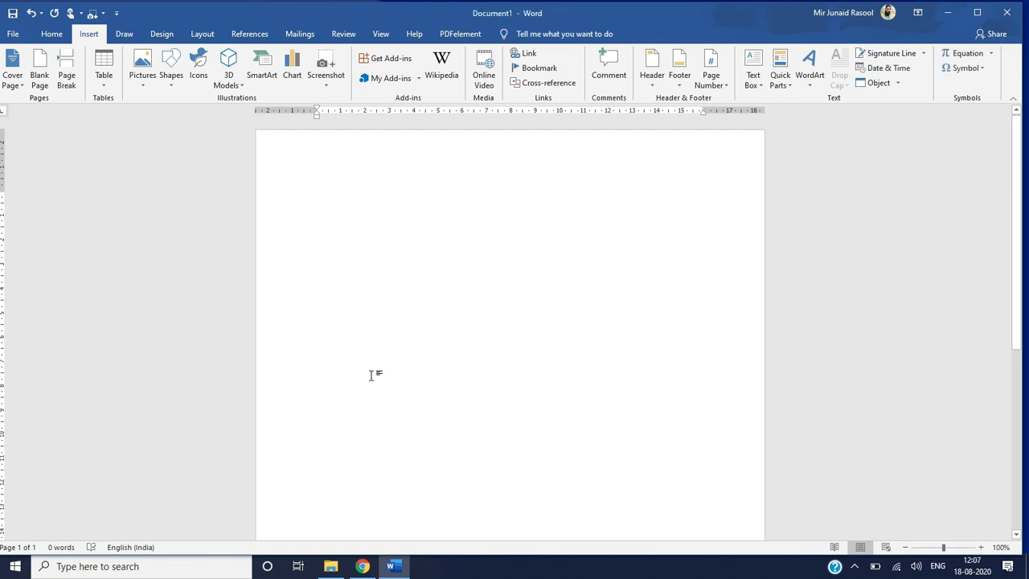
- Insert a screenshot of the open Chrome window showing the Google page into the document, and delete it
click(362, 566)
click(363, 566)
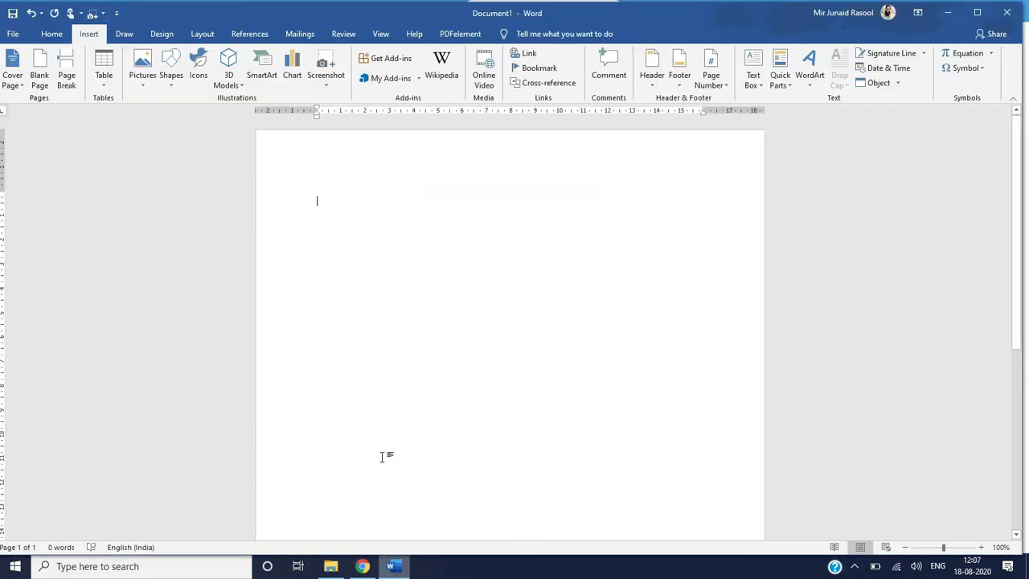
click(325, 84)
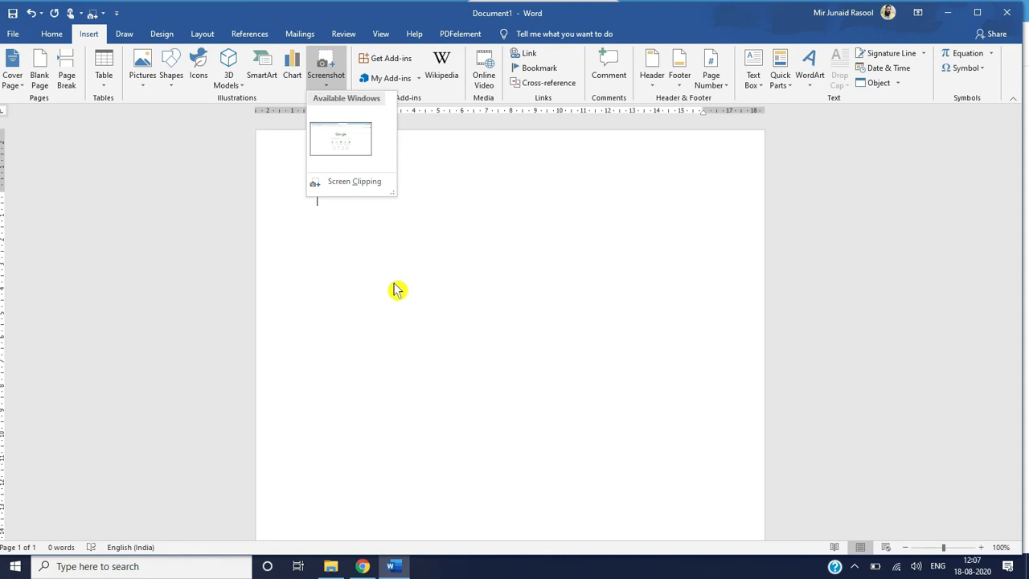
click(367, 145)
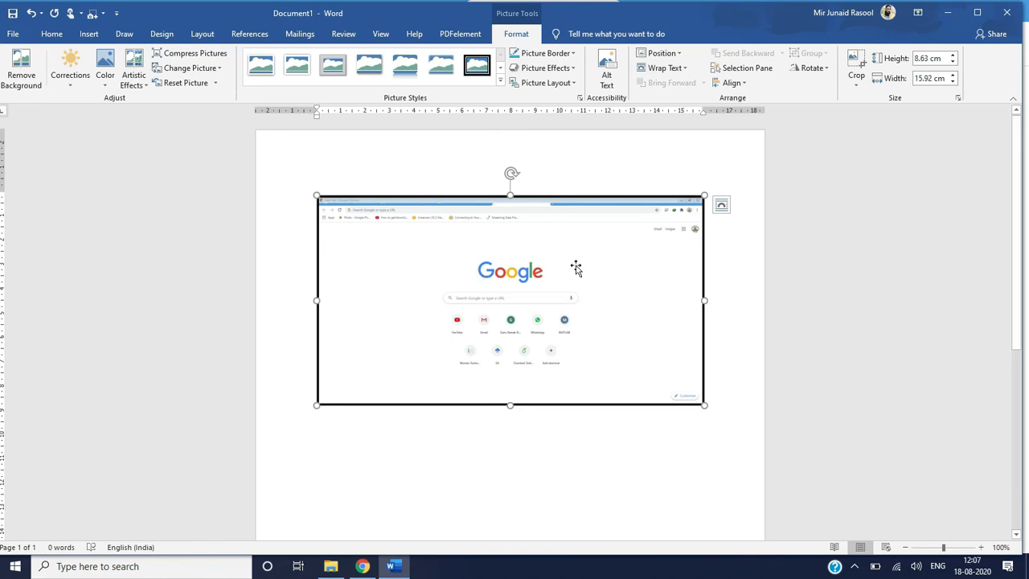
key(Delete)
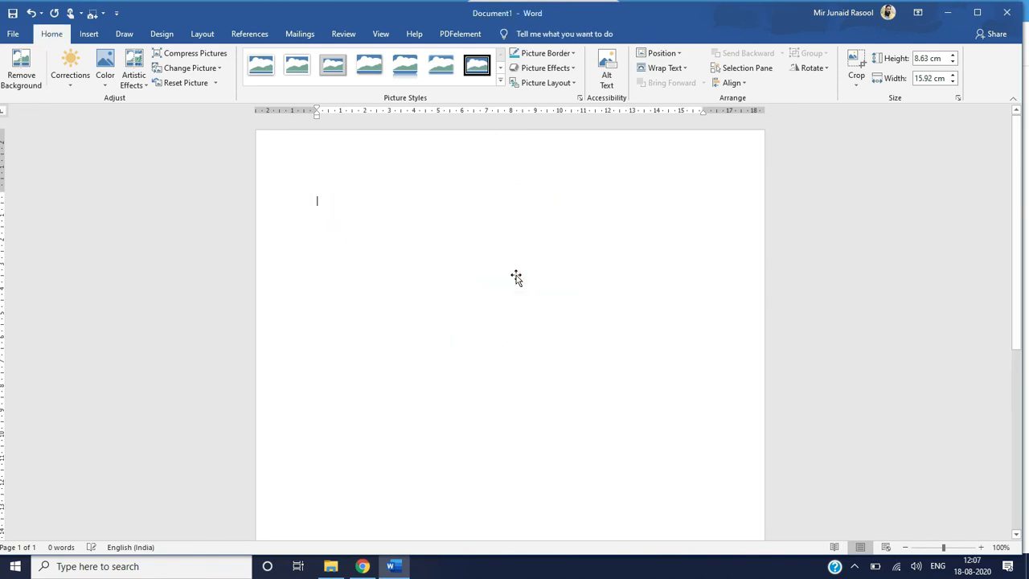
click(95, 37)
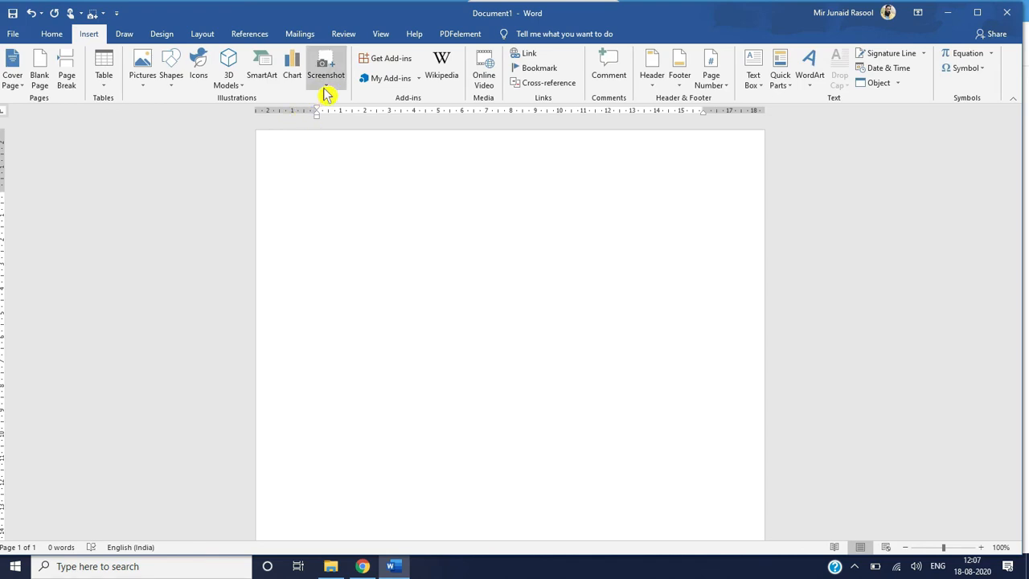